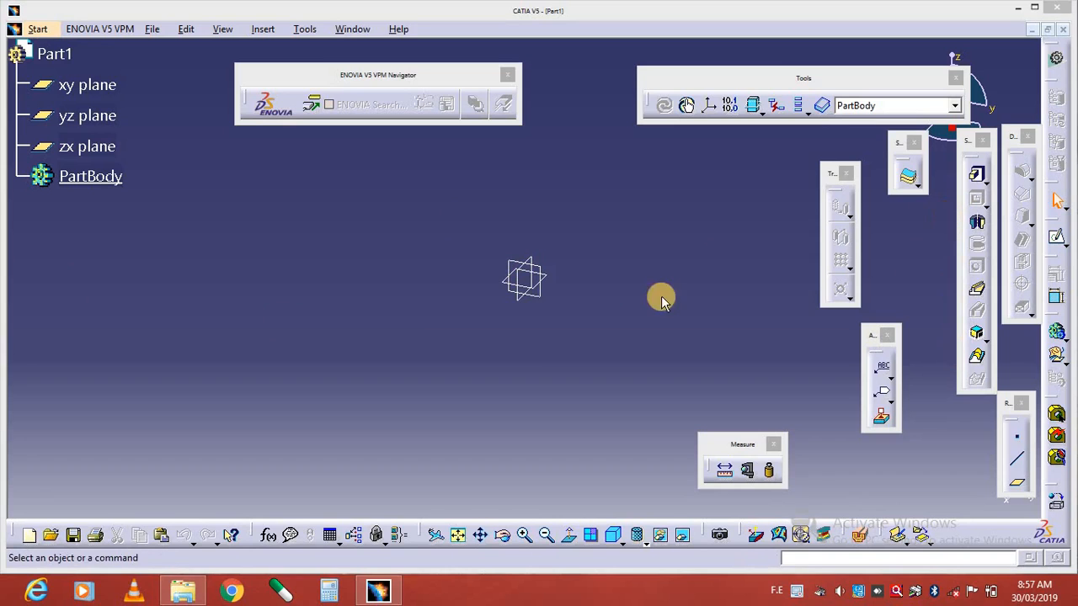
pyautogui.click(538, 284)
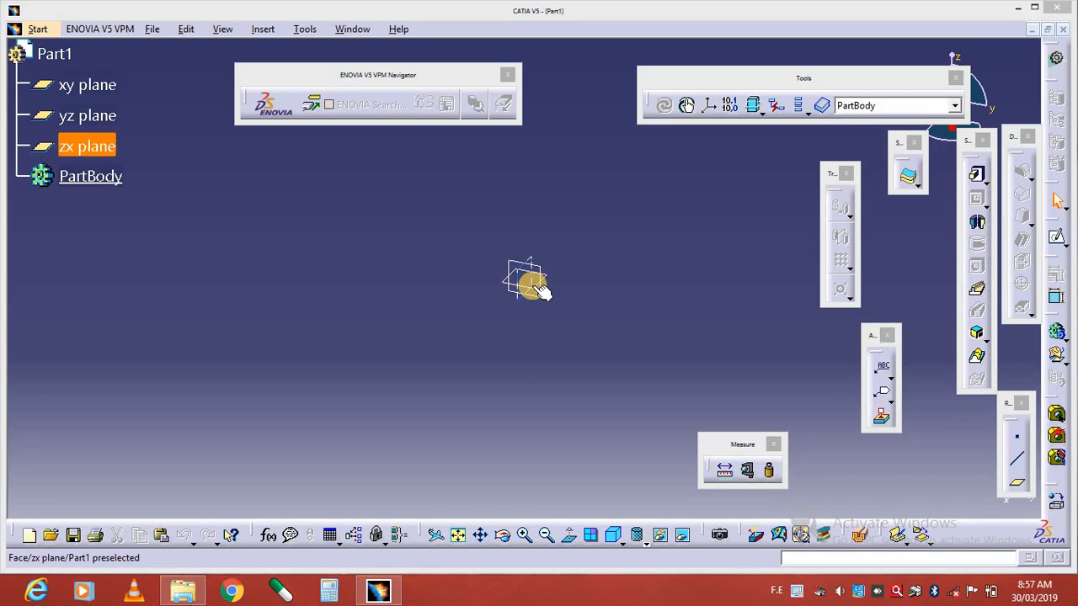
pyautogui.click(540, 291)
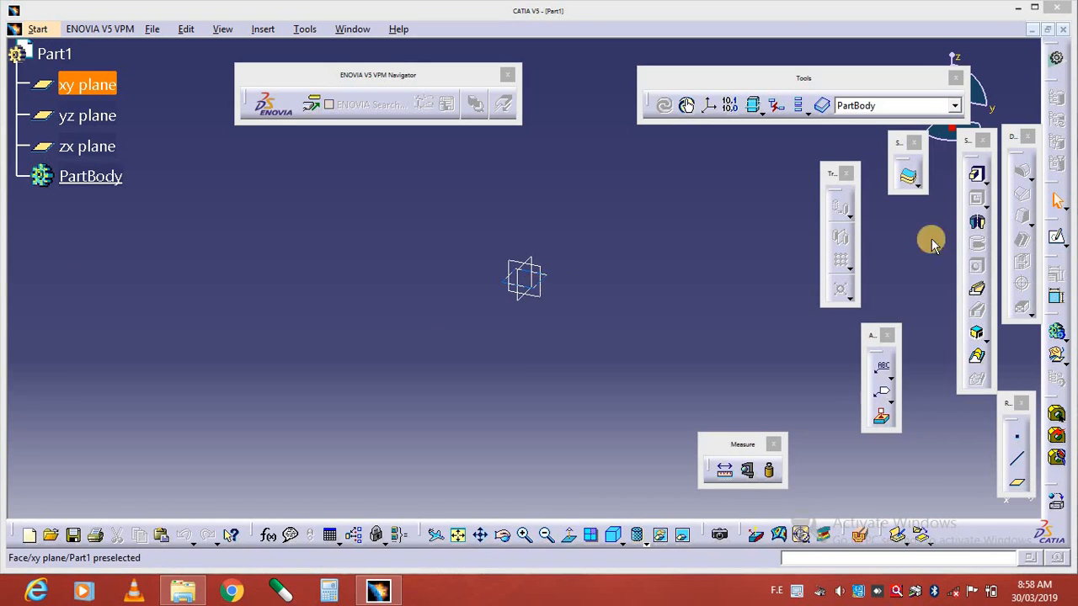
pyautogui.moveTo(850, 263); pyautogui.dragTo(918, 282)
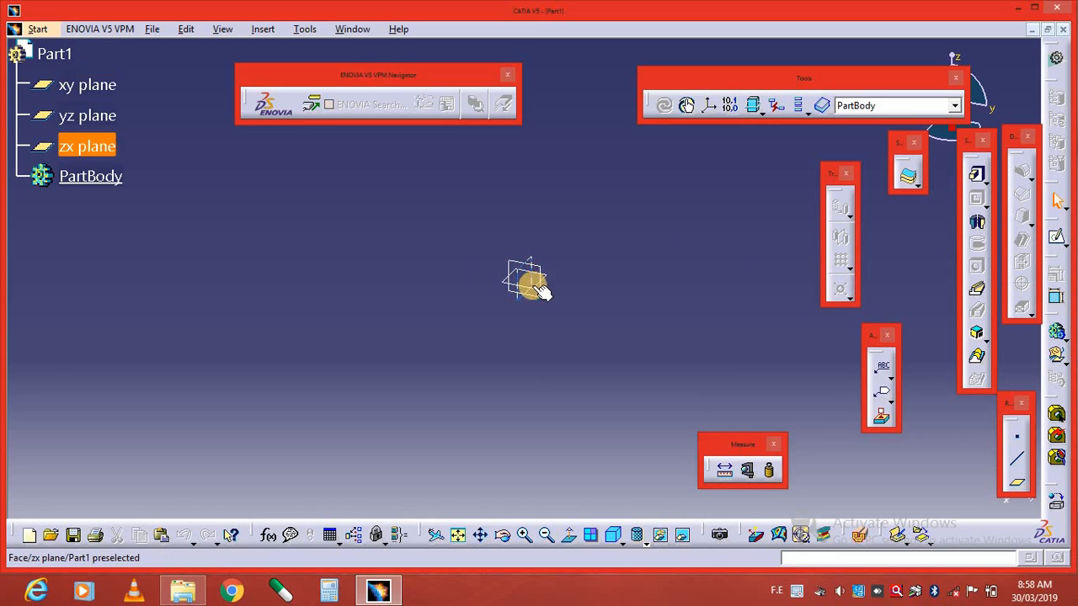
# - Sketch a rectangle about 100 mm wide and 90 mm high on the yz plane, with its upper edge on the horizontal axis
pyautogui.click(544, 278)
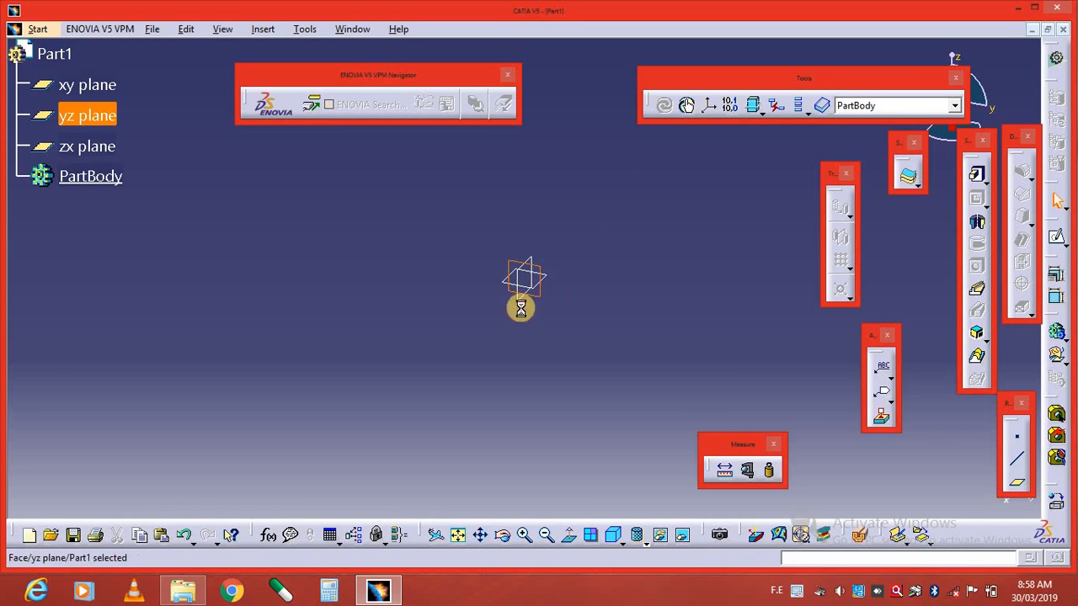
pyautogui.click(1058, 240)
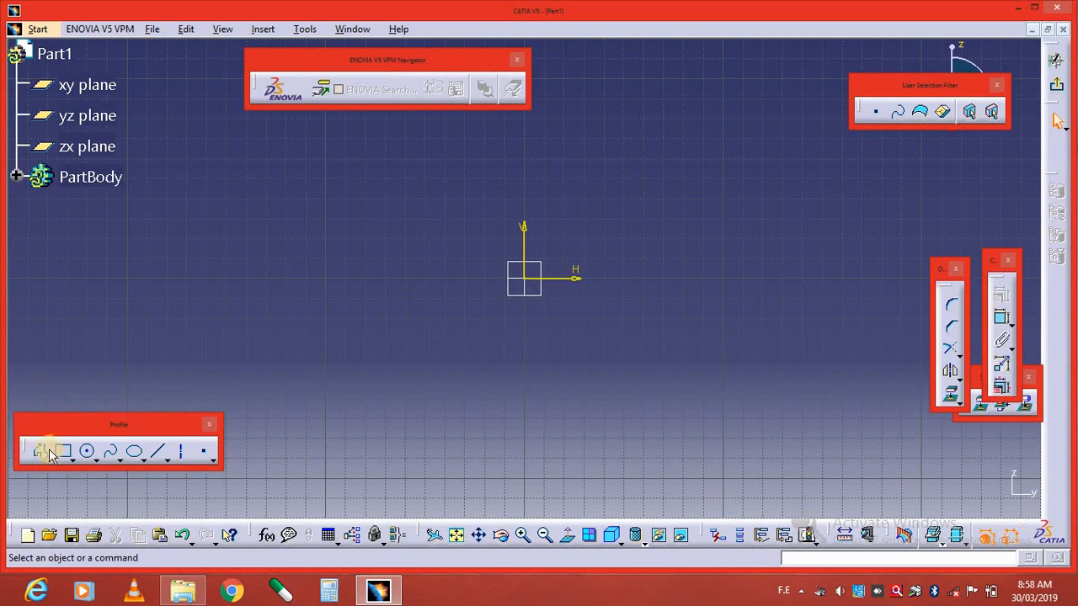
pyautogui.click(63, 452)
pyautogui.click(465, 279)
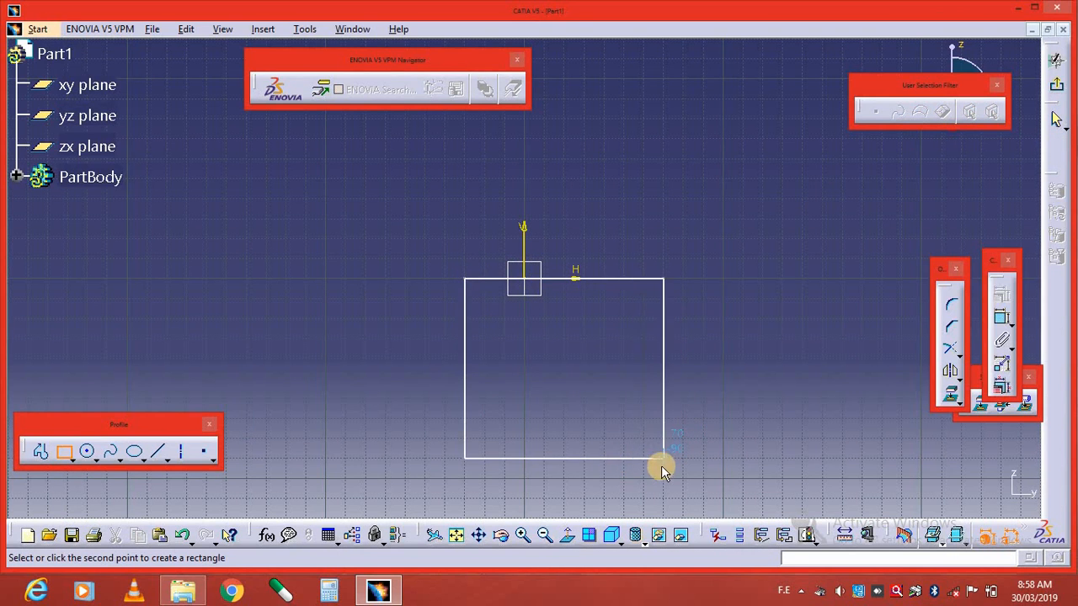
pyautogui.click(662, 458)
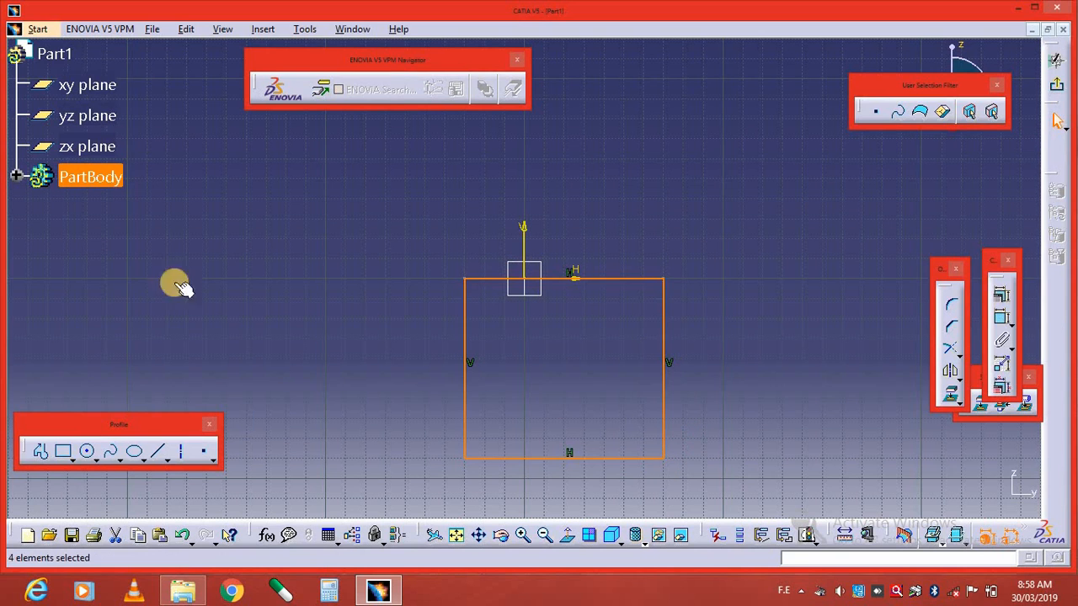
# - Draw a circle centred on the midpoint of the rectangle's upper edge and passing through its upper corners
pyautogui.click(87, 452)
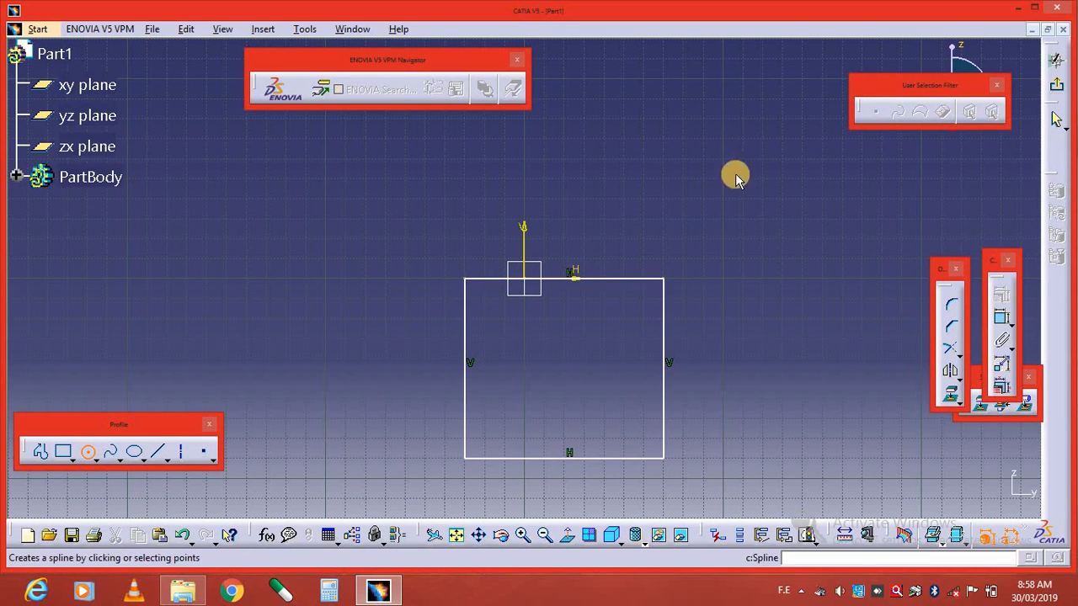
pyautogui.click(564, 278)
pyautogui.click(642, 217)
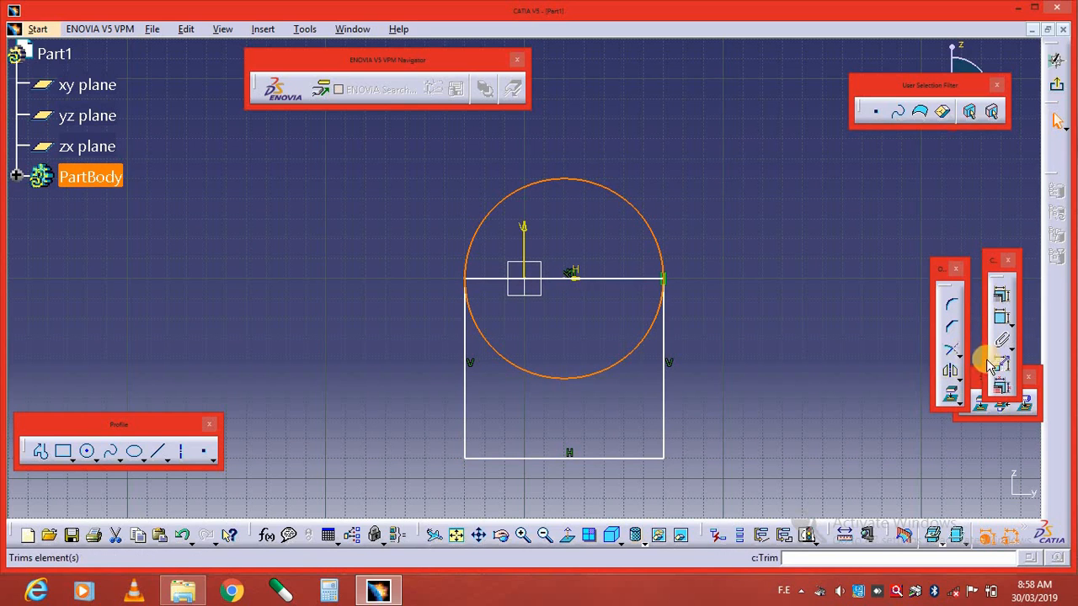
# - Quick-trim the lower half of the circle and the rectangle's upper edge to leave one closed arched outline
pyautogui.click(958, 353)
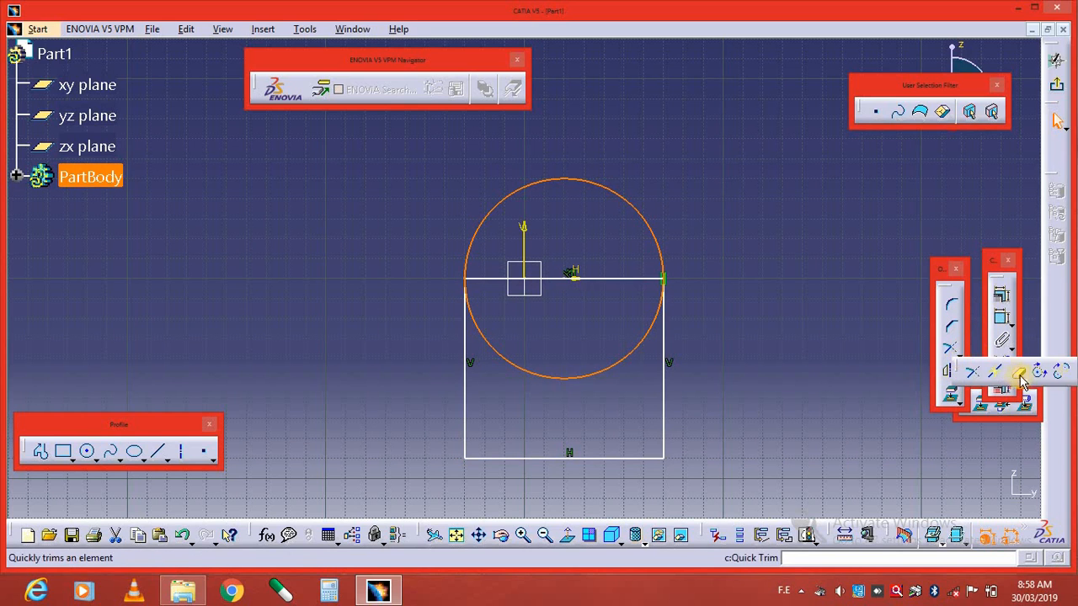
pyautogui.click(596, 373)
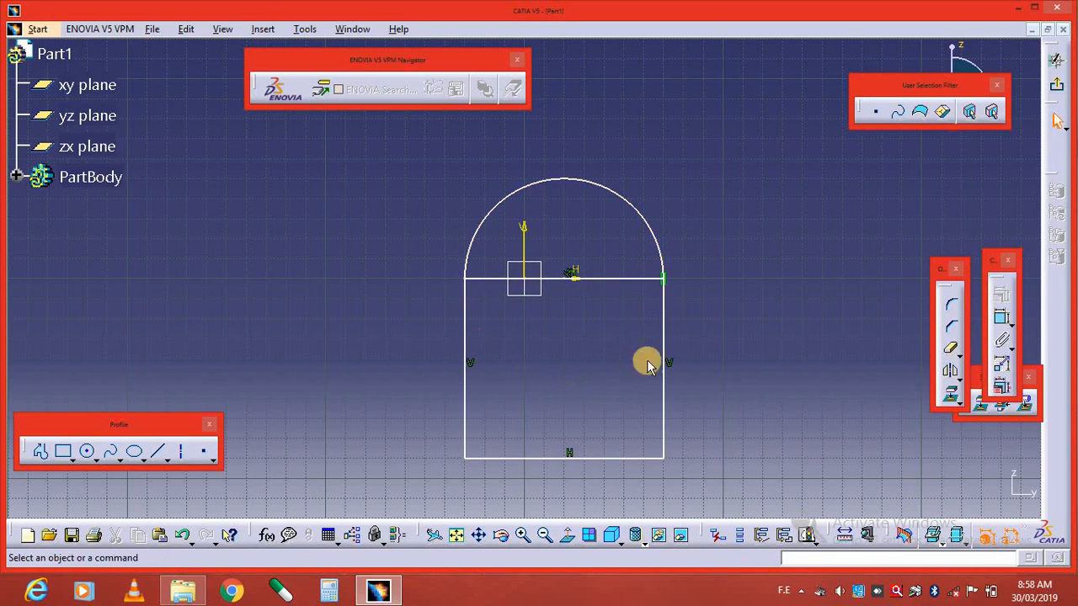
pyautogui.click(950, 351)
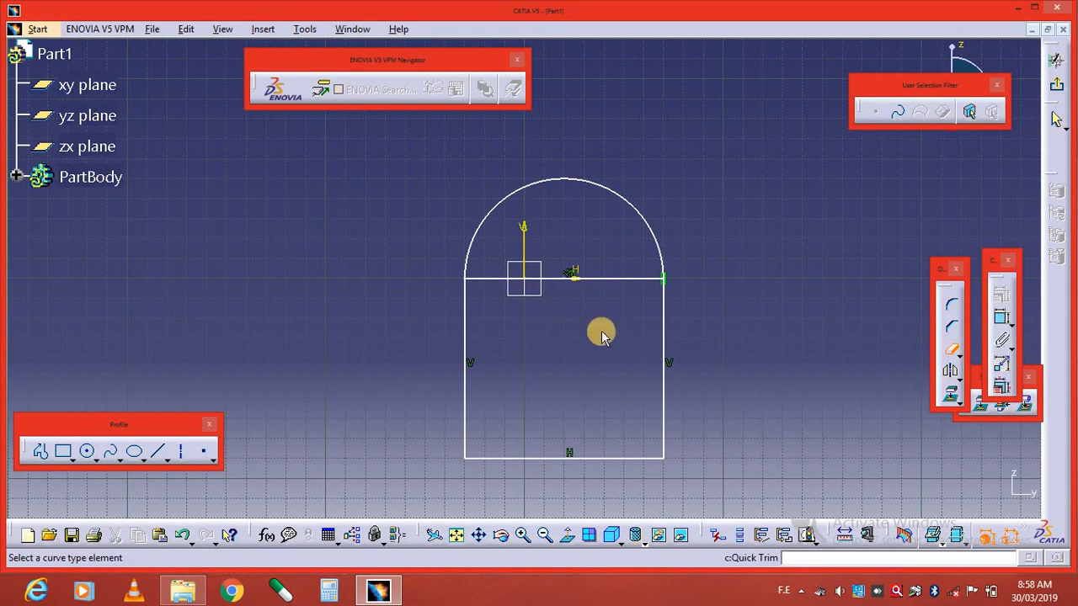
pyautogui.click(589, 279)
pyautogui.click(608, 334)
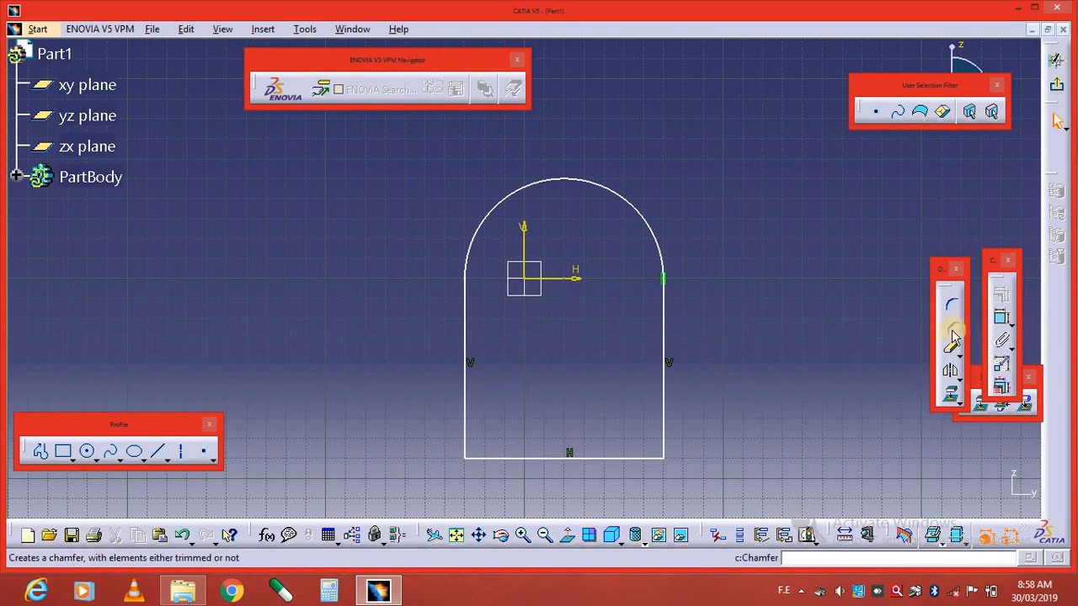
# - Apply a Tangency constraint between the arc and the left vertical line of the profile
pyautogui.click(482, 226)
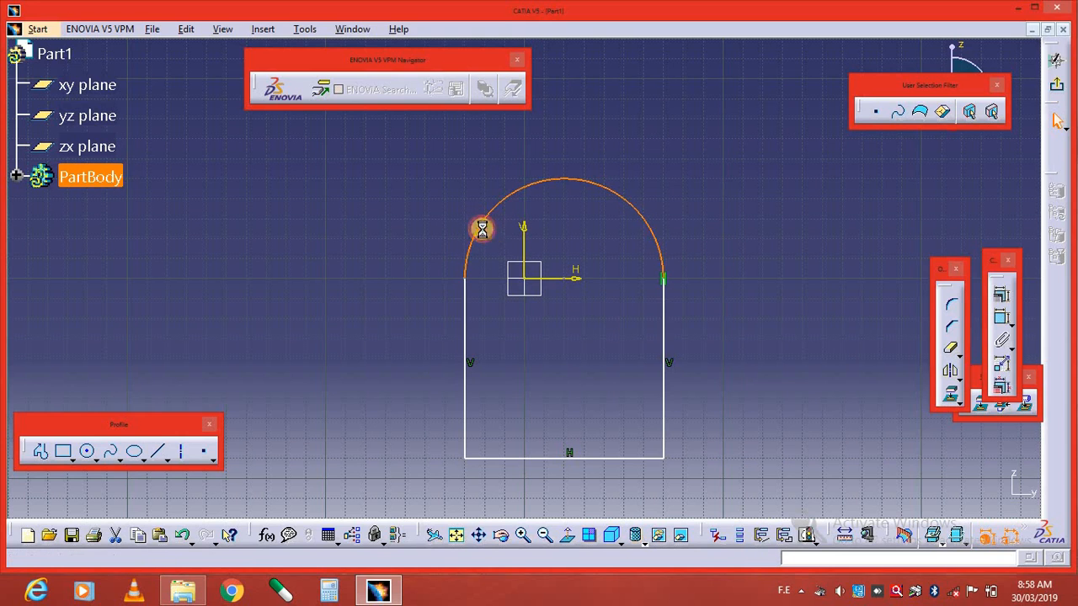
pyautogui.keyDown('ctrl'); pyautogui.click(466, 330); pyautogui.keyUp('ctrl')
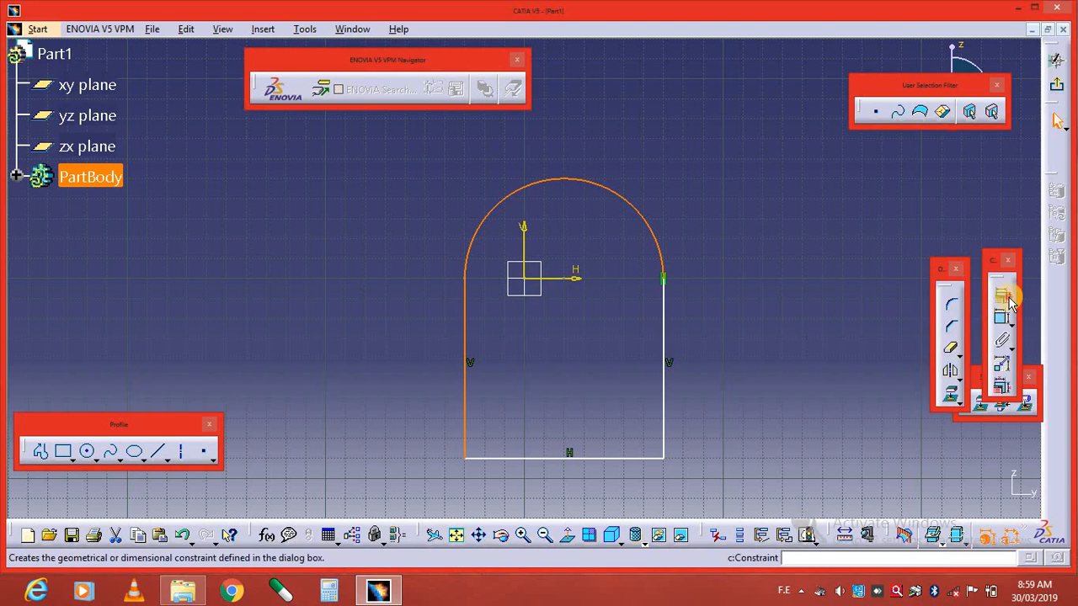
pyautogui.click(1009, 301)
pyautogui.click(979, 381)
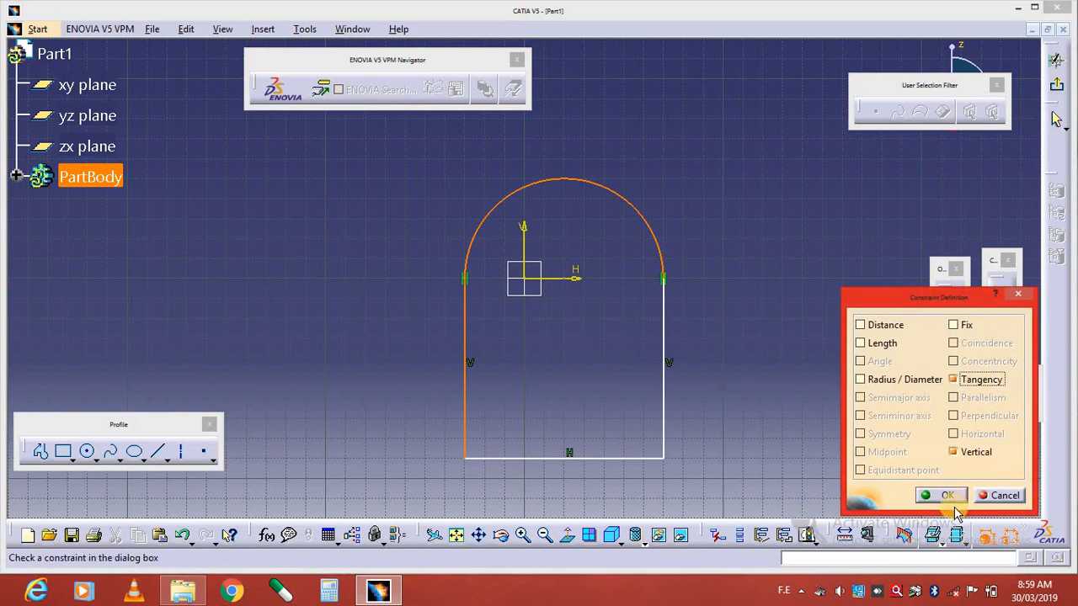
pyautogui.click(958, 500)
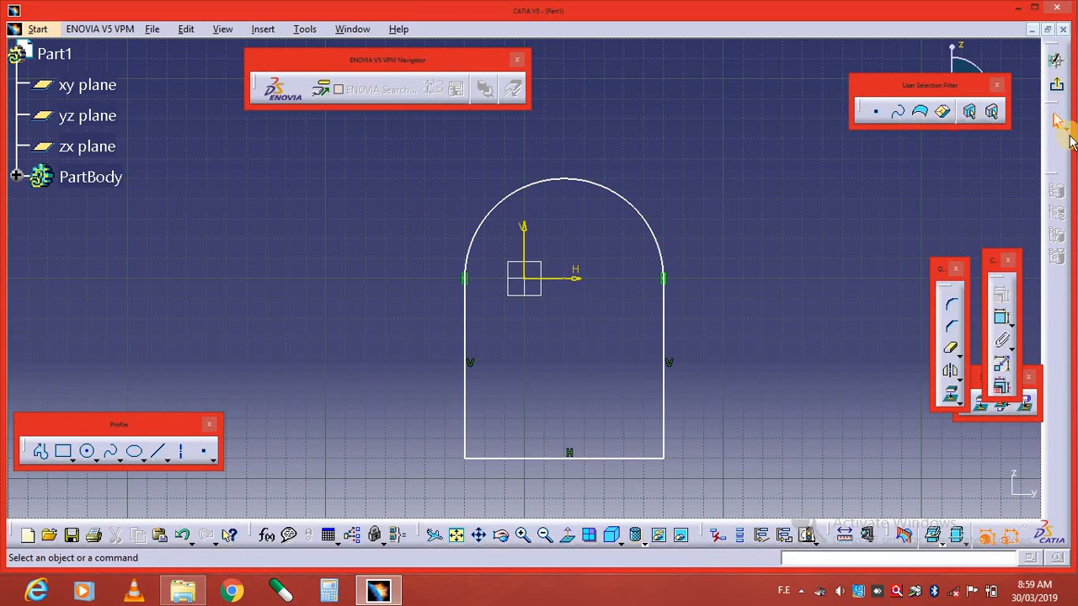
# - Exit the sketch and extrude the arched profile into a 20 mm pad
pyautogui.click(1056, 85)
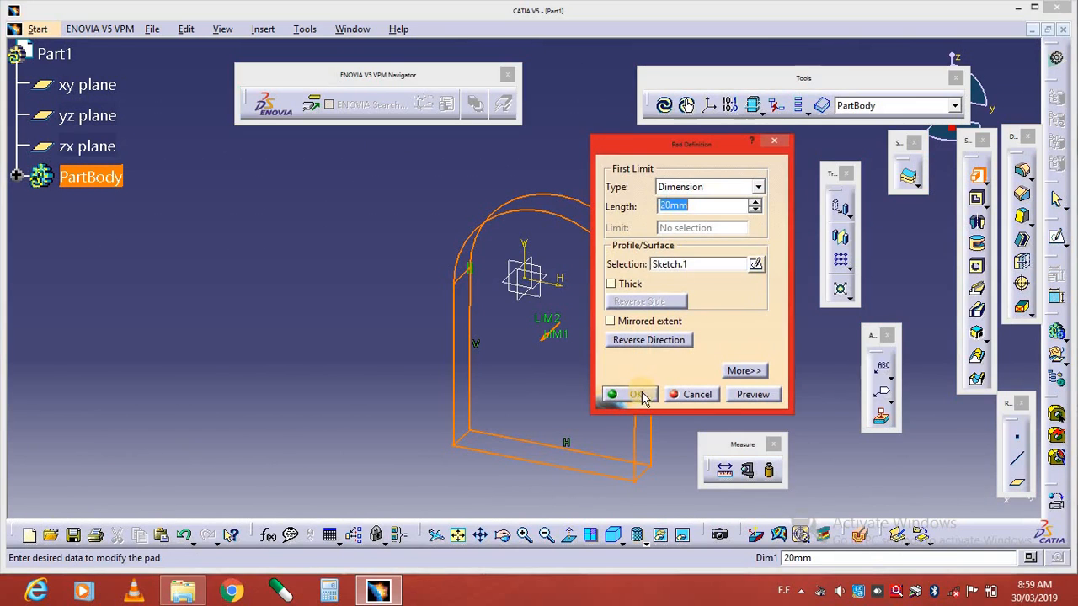
pyautogui.click(639, 395)
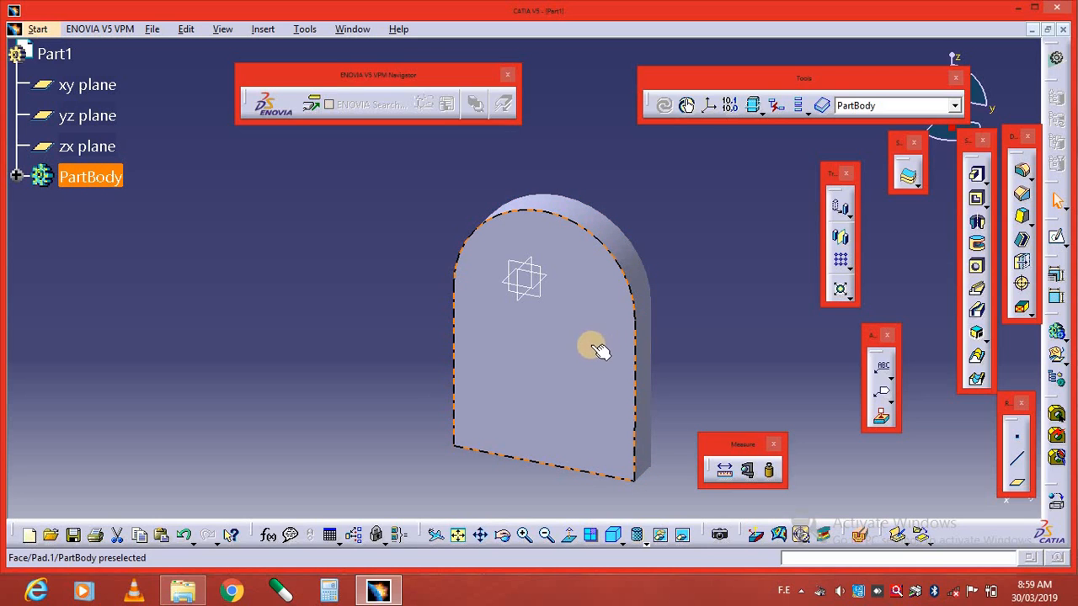
# - Sketch nine points on the pad's front face in an arch that follows its rounded top, and exit the sketch
pyautogui.click(1057, 240)
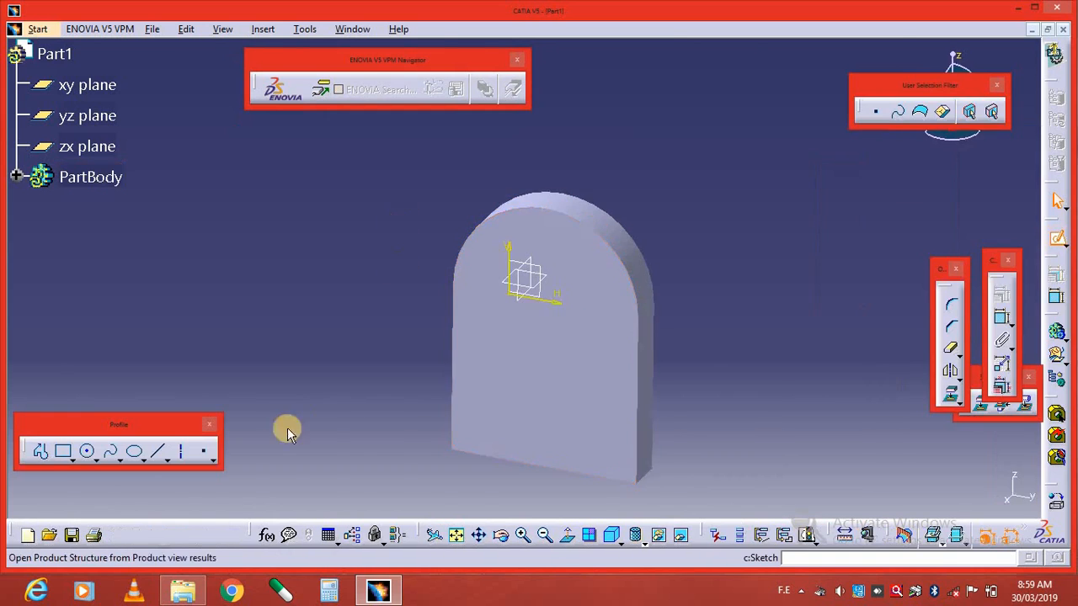
pyautogui.click(209, 457)
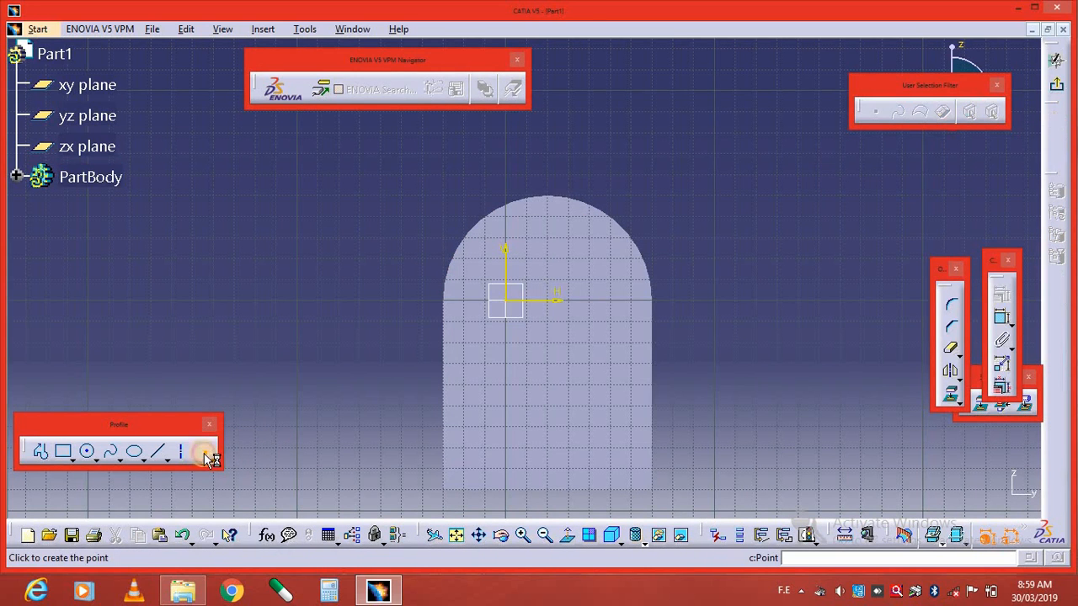
pyautogui.click(463, 299)
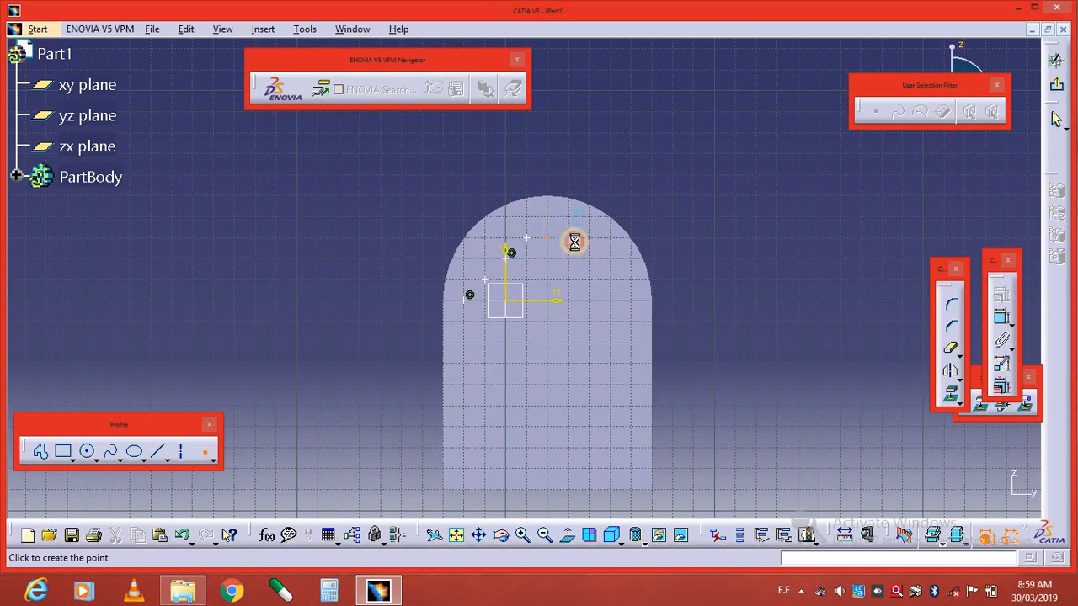
pyautogui.click(635, 305)
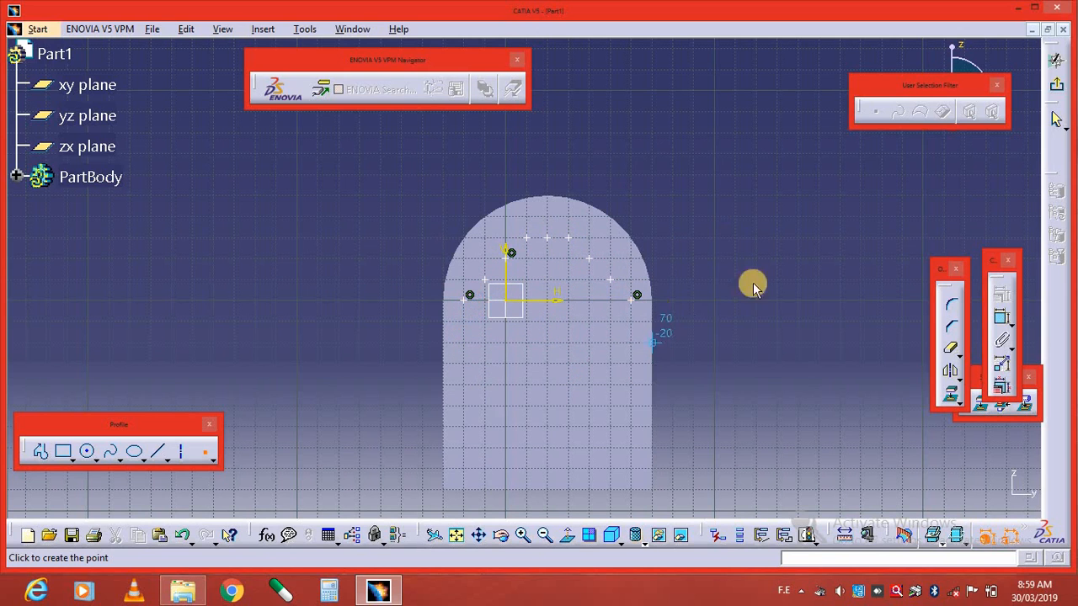
pyautogui.click(1058, 122)
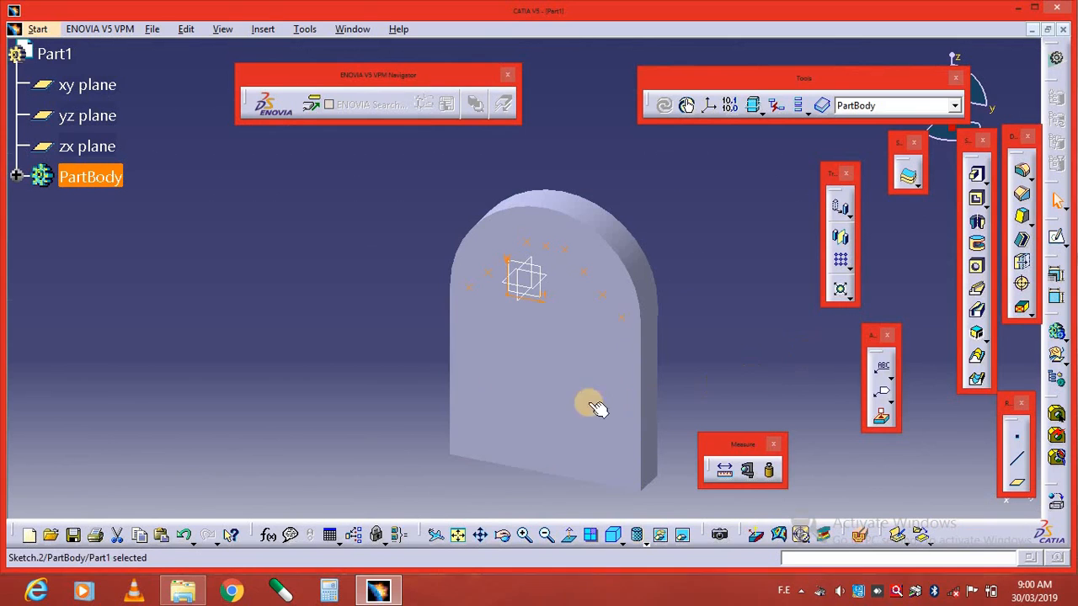
pyautogui.click(740, 379)
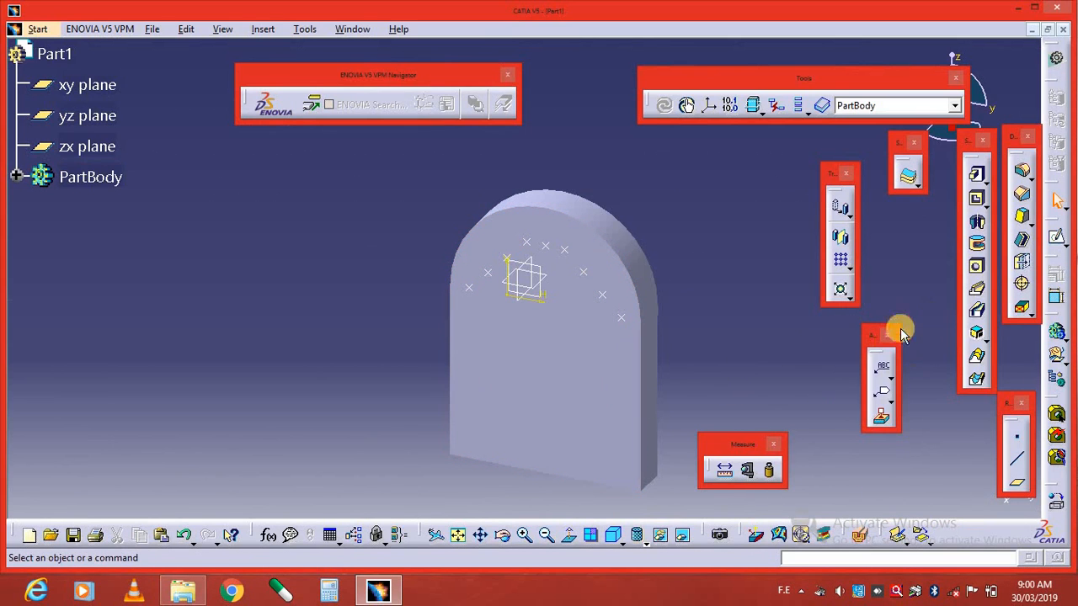
# - Start a hole on the pad's front face and make its centre coincident with the rightmost point of the arch of points
pyautogui.click(978, 268)
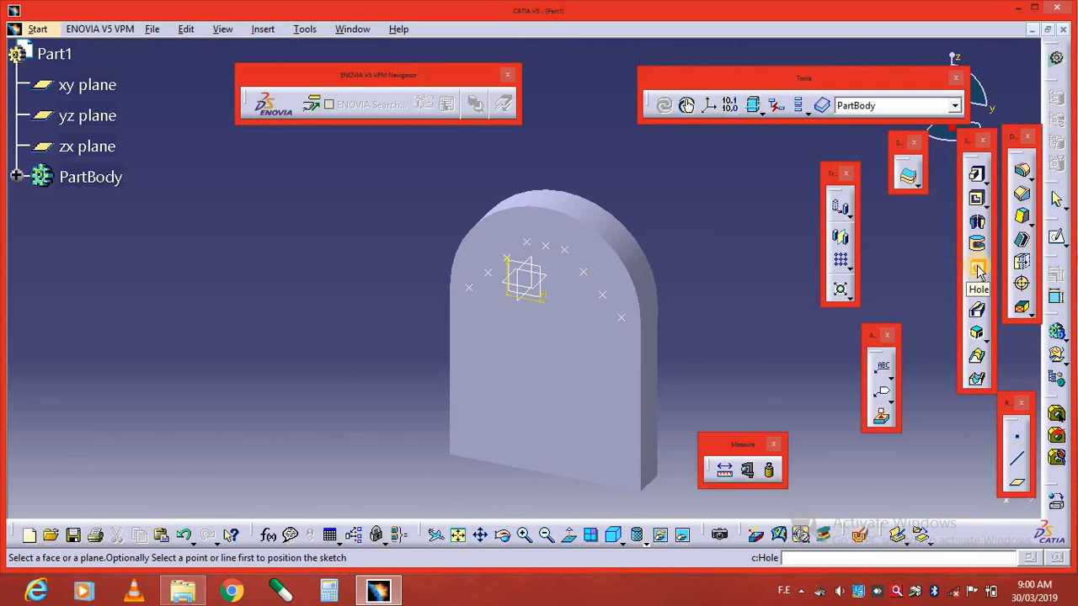
pyautogui.click(591, 368)
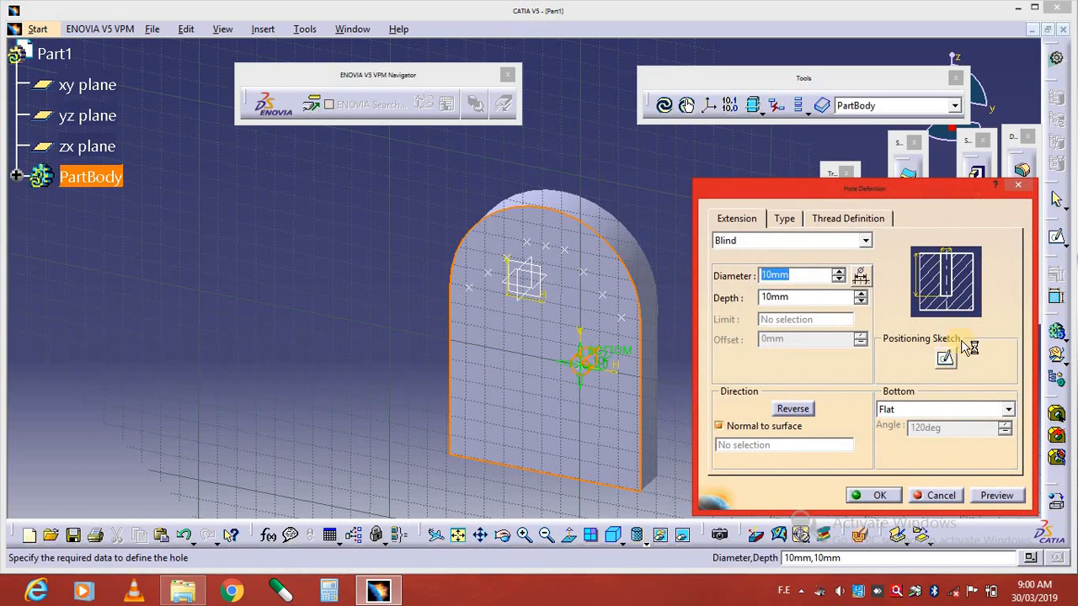
pyautogui.click(946, 361)
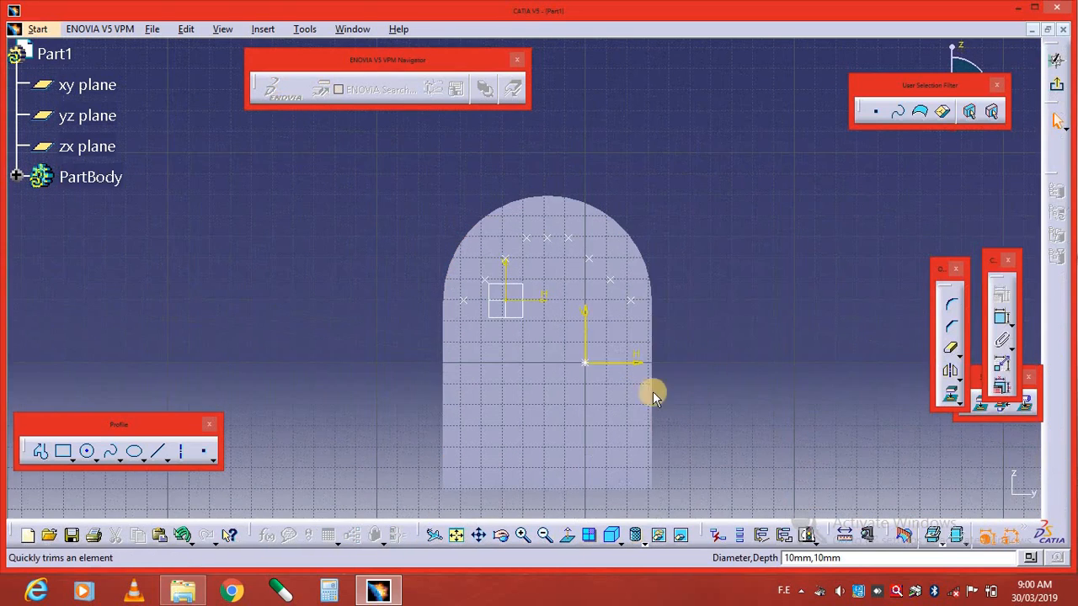
pyautogui.click(585, 365)
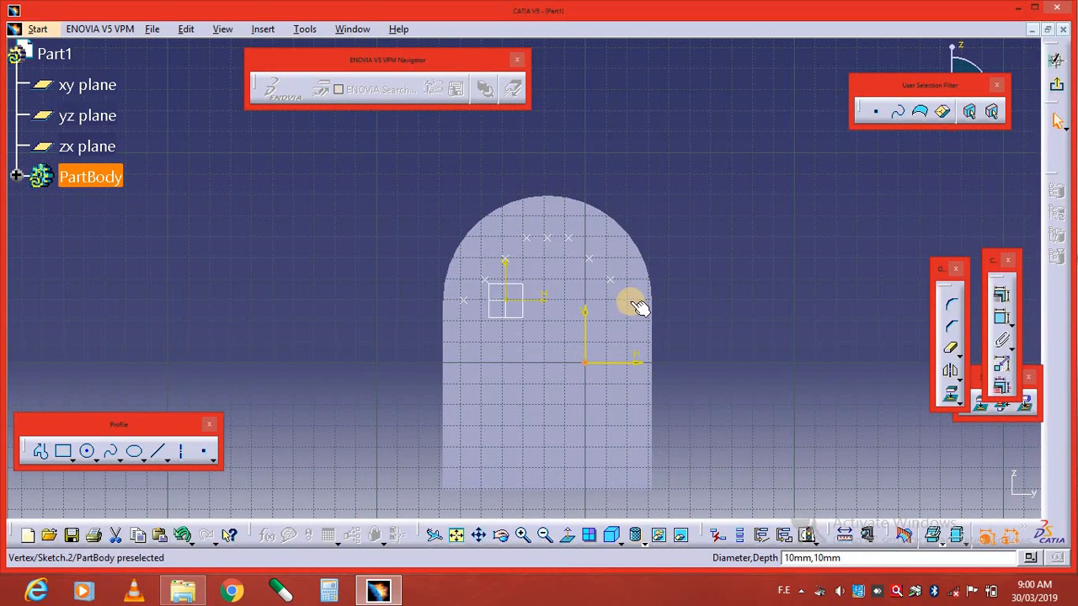
pyautogui.keyDown('ctrl'); pyautogui.click(632, 302); pyautogui.keyUp('ctrl')
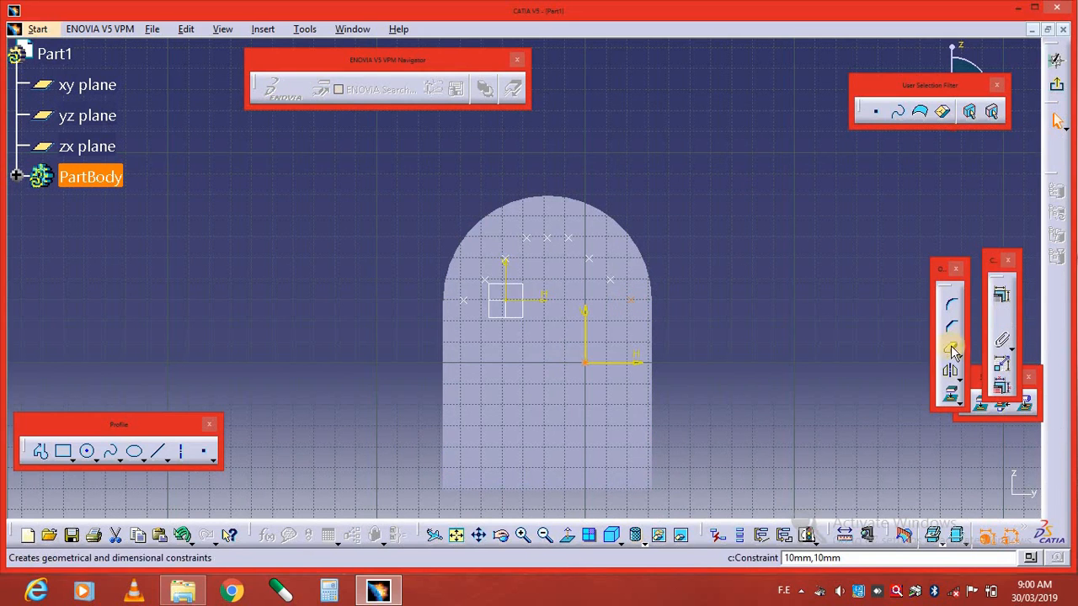
pyautogui.click(999, 318)
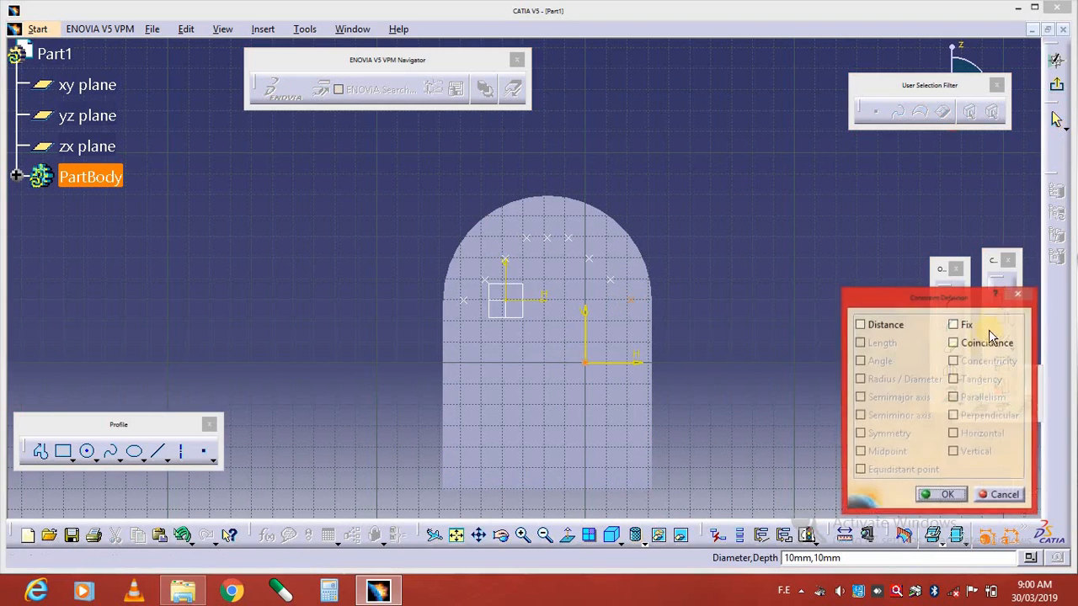
pyautogui.click(946, 493)
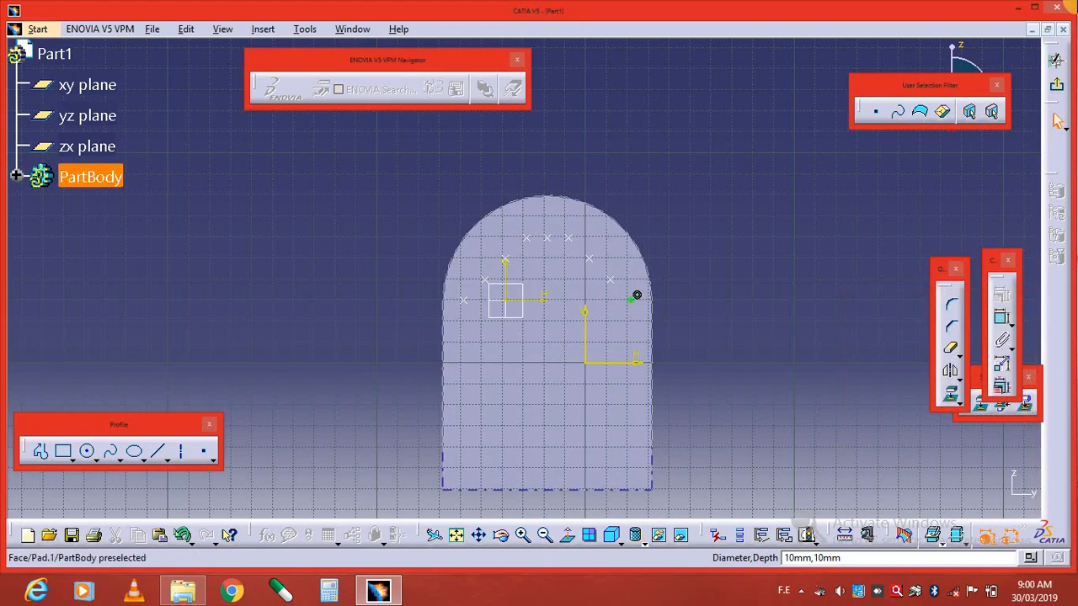
pyautogui.click(1058, 85)
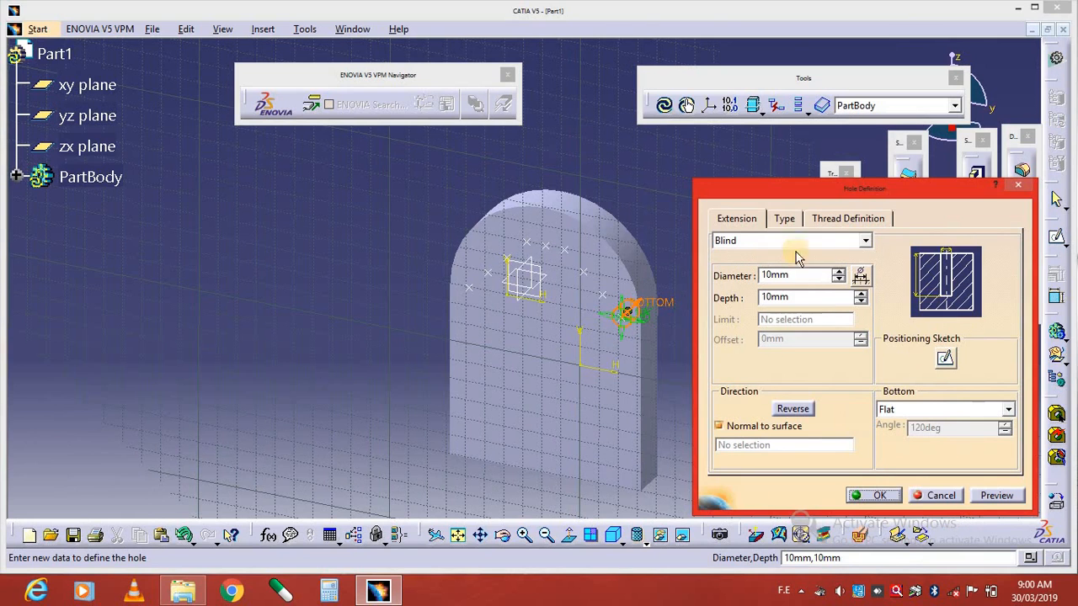
# - Set the hole's extension to Up To Next and its diameter to 7 mm, create it, and leave the sketch view
pyautogui.click(866, 243)
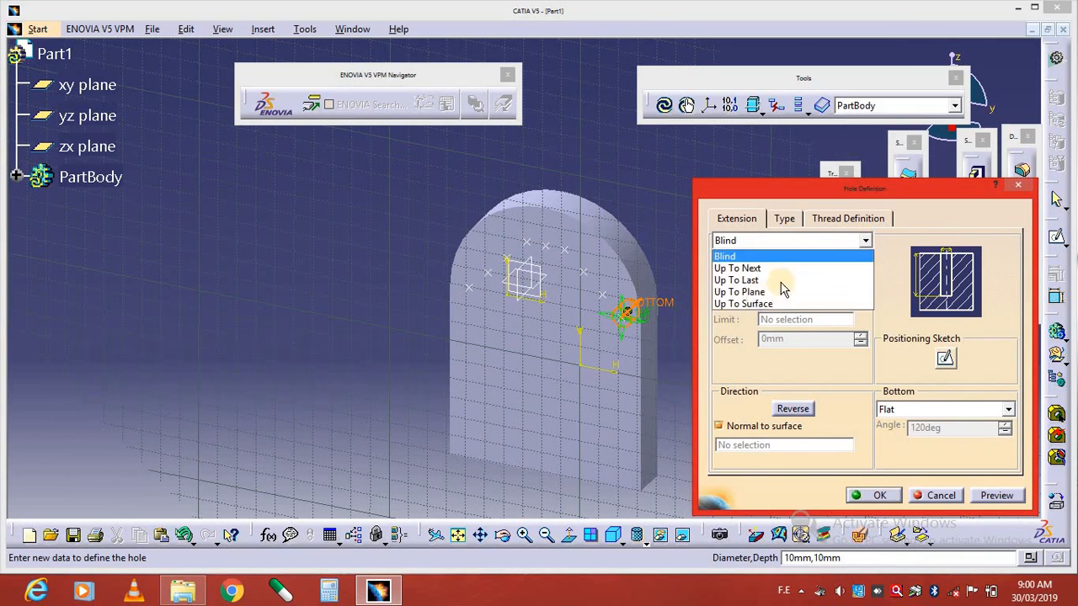
pyautogui.click(842, 265)
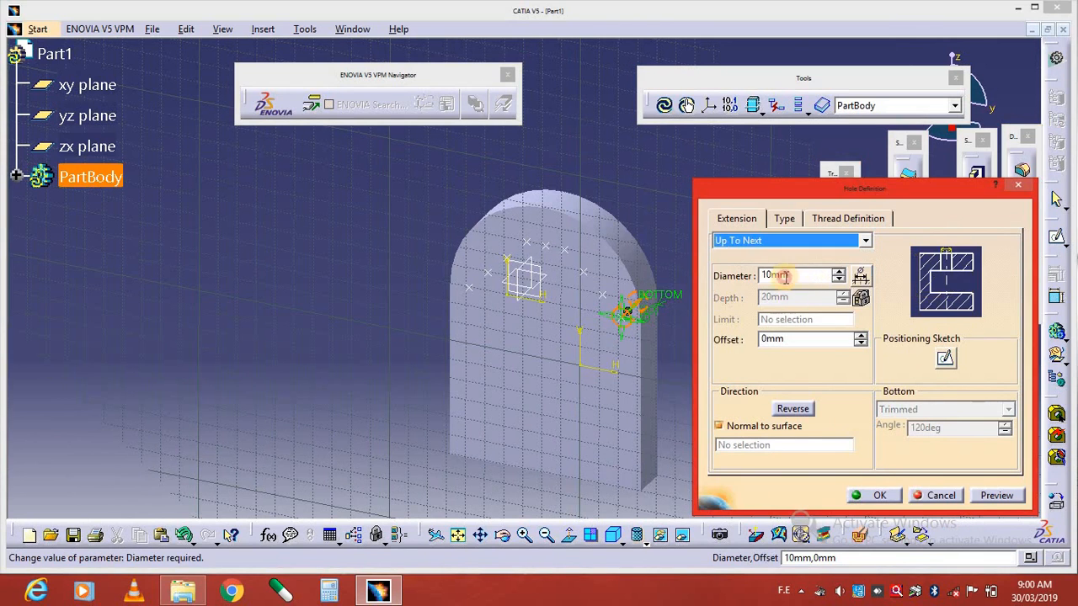
pyautogui.moveTo(796, 276); pyautogui.dragTo(762, 276)
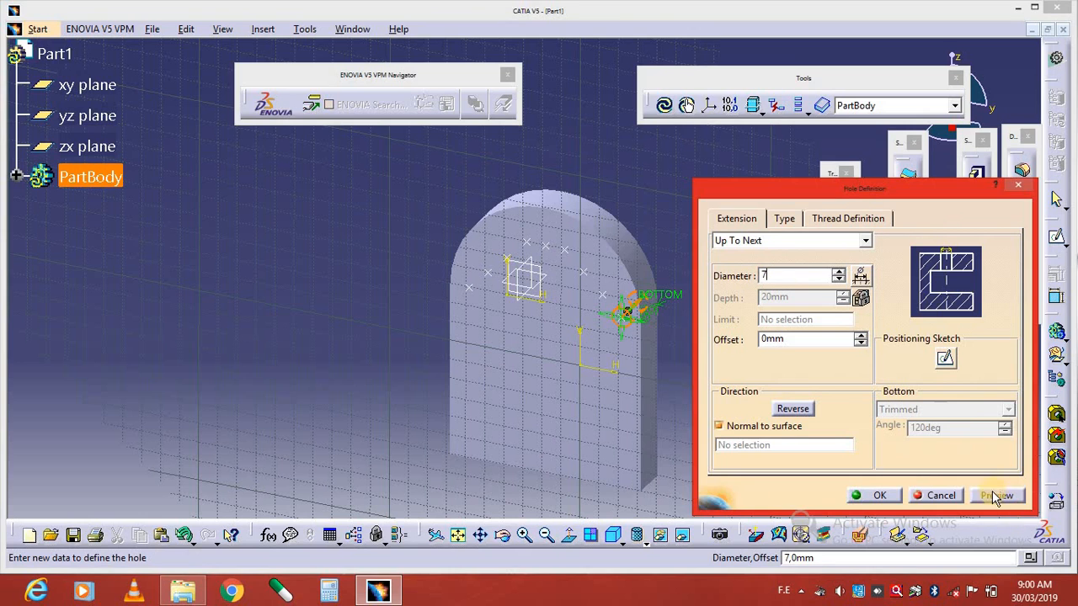
pyautogui.click(884, 499)
pyautogui.moveTo(609, 373); pyautogui.dragTo(620, 320, button='middle')
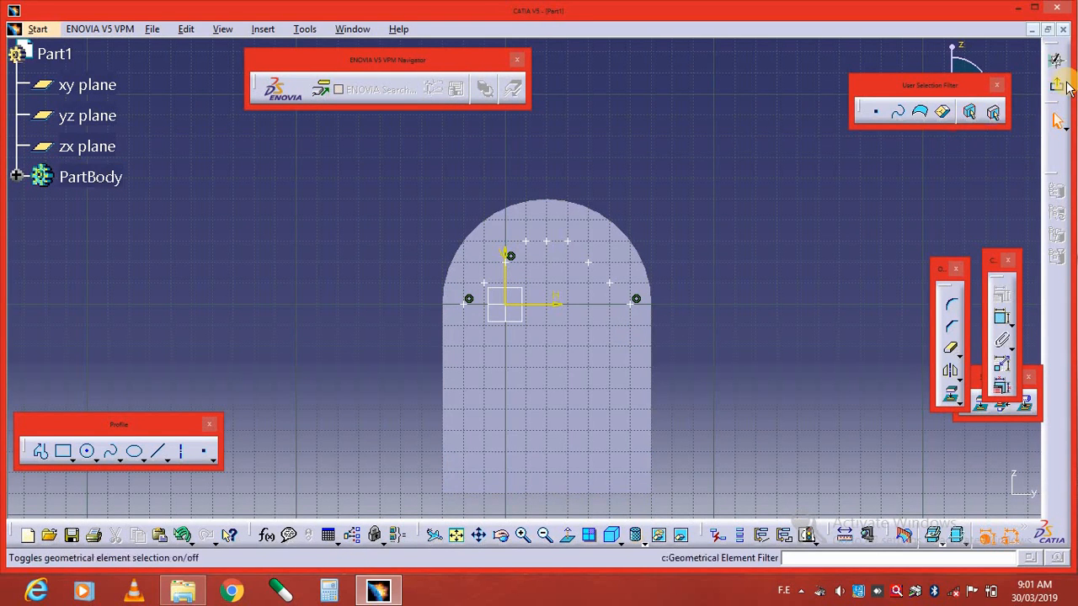
pyautogui.click(1059, 120)
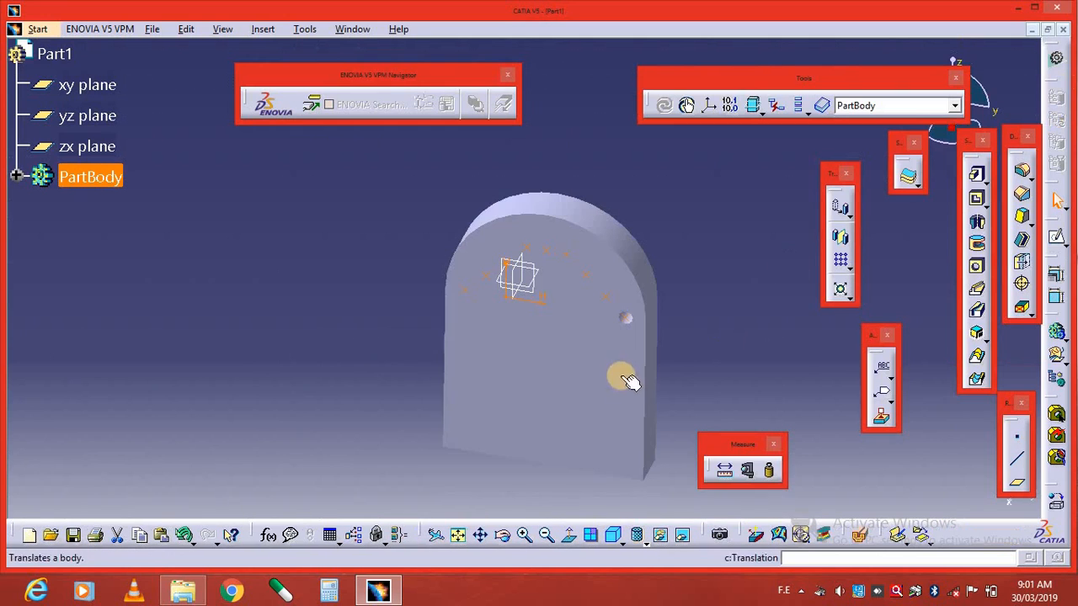
# - Create a user pattern of the hole, using the sketch with the arch of points for the positions
pyautogui.click(630, 324)
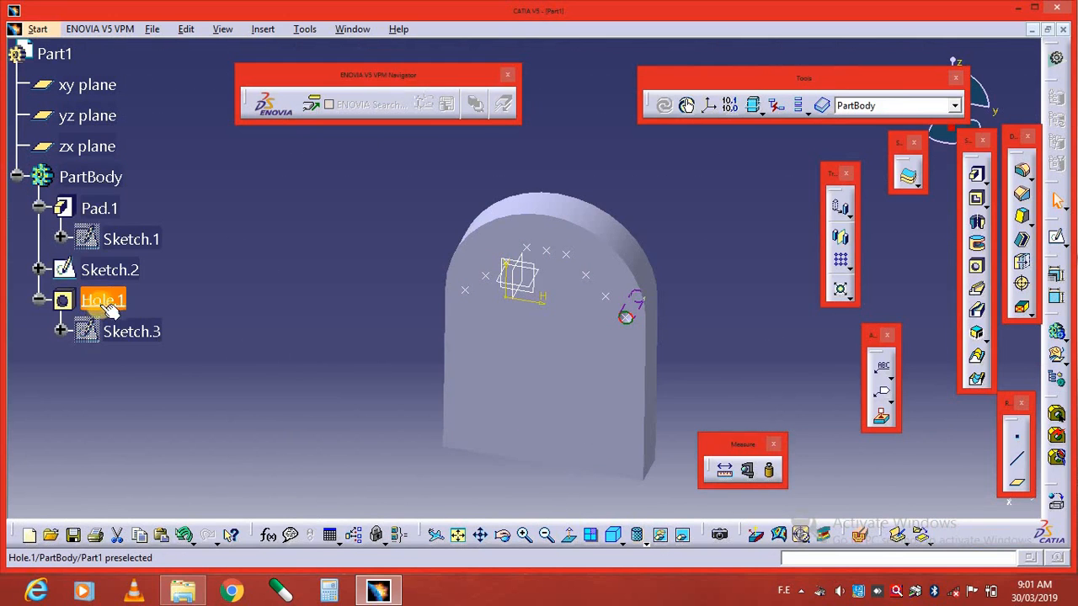
pyautogui.click(112, 301)
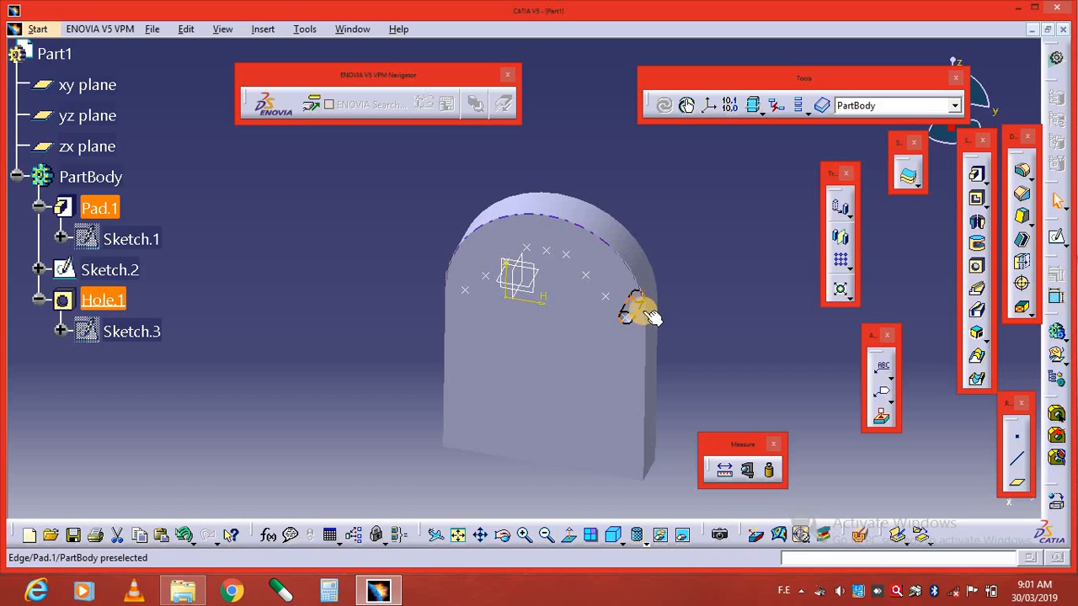
pyautogui.click(852, 268)
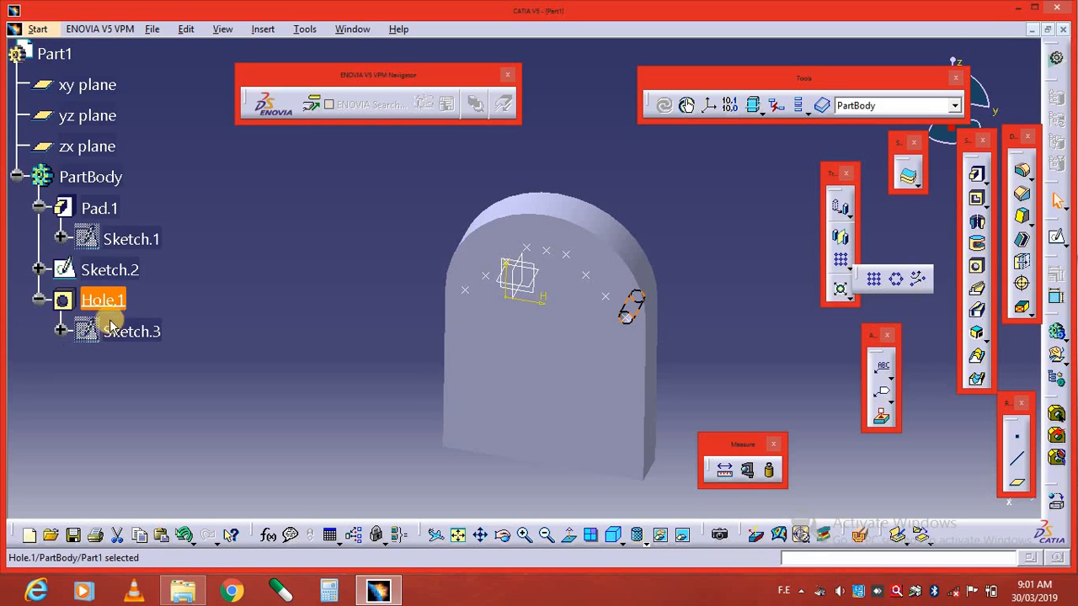
pyautogui.click(636, 305)
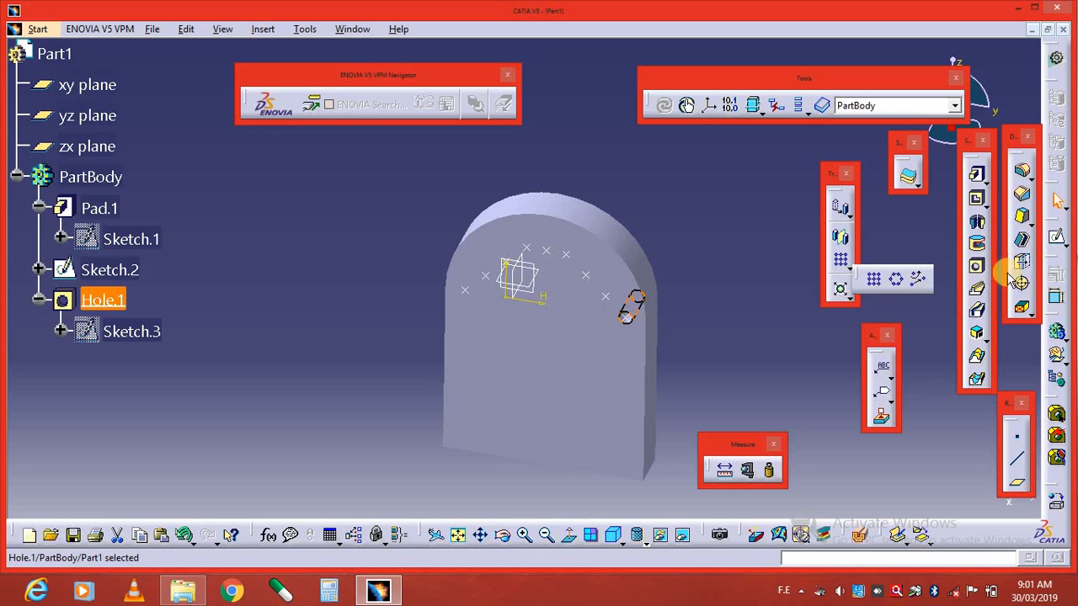
pyautogui.click(919, 279)
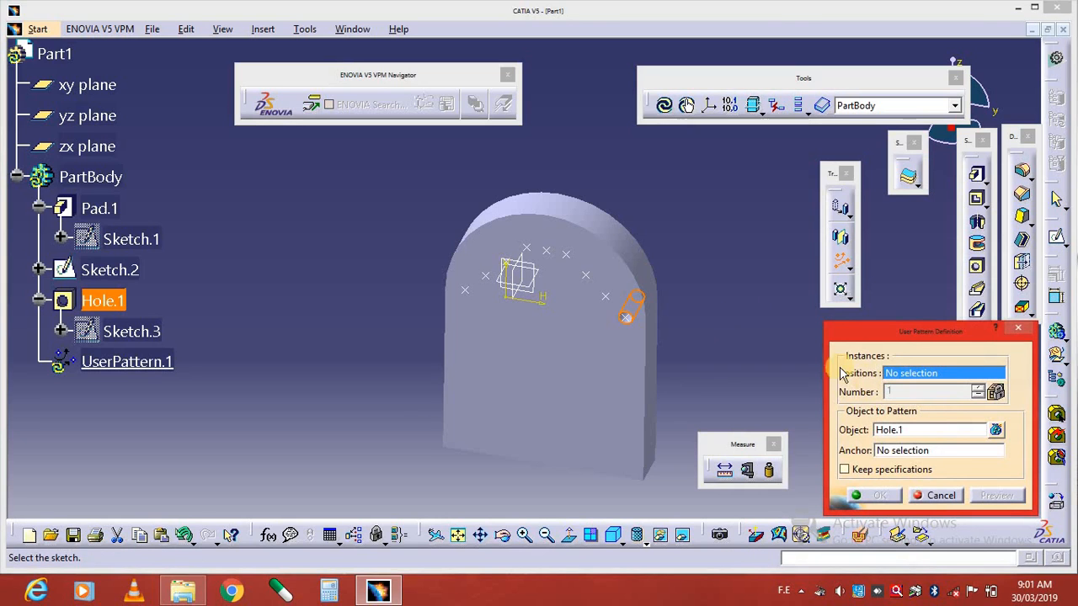
pyautogui.click(586, 279)
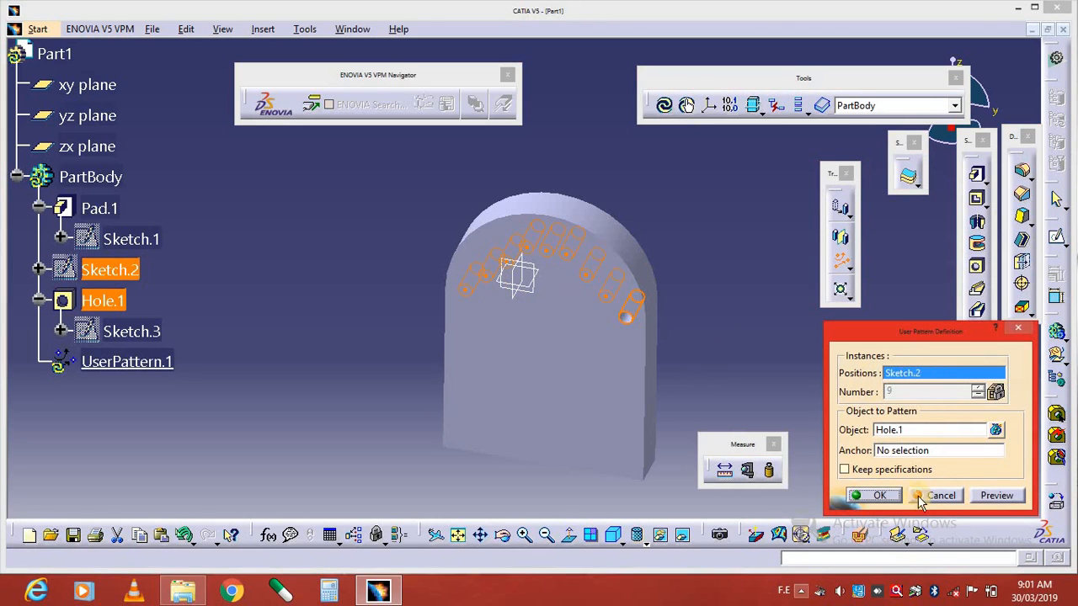
pyautogui.click(994, 496)
pyautogui.click(879, 496)
# - Collapse the Pad.1 and PartBody branches of the specification tree and clear the selection
pyautogui.moveTo(563, 368); pyautogui.dragTo(631, 281, button='middle')
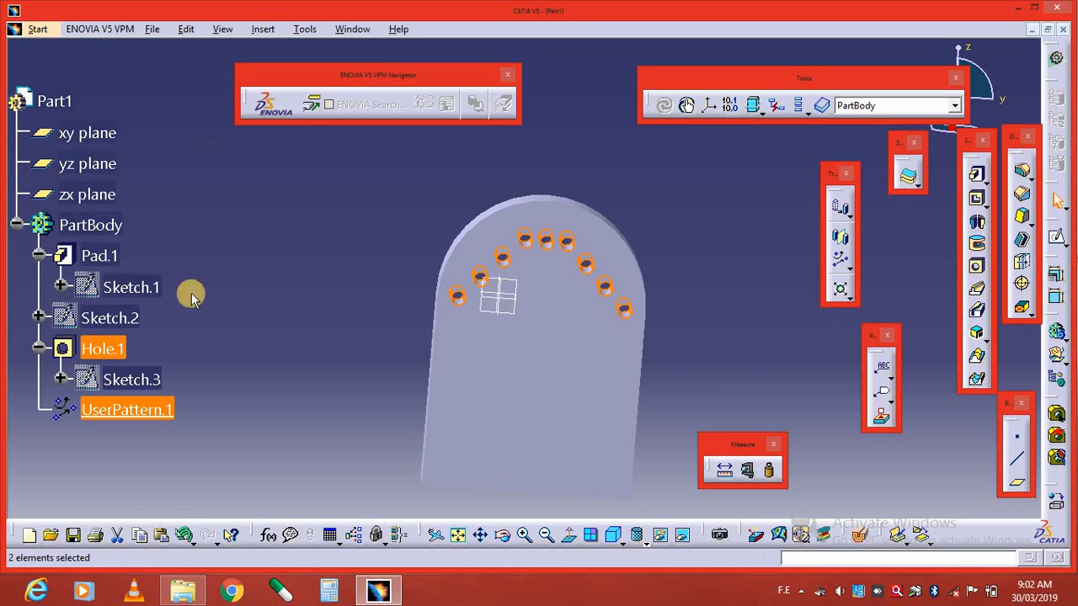
pyautogui.click(38, 255)
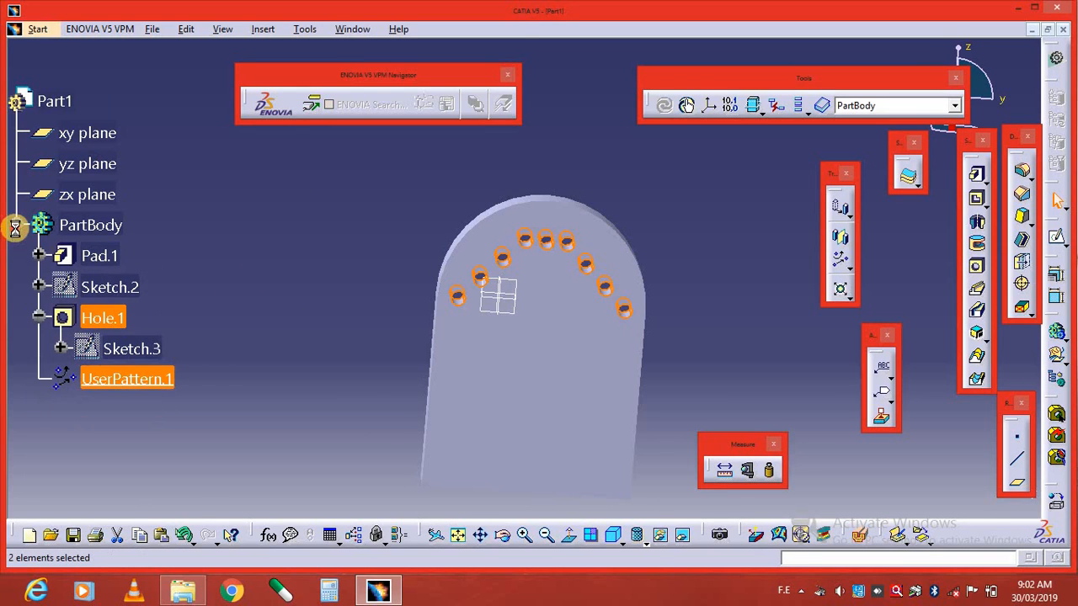
pyautogui.click(16, 228)
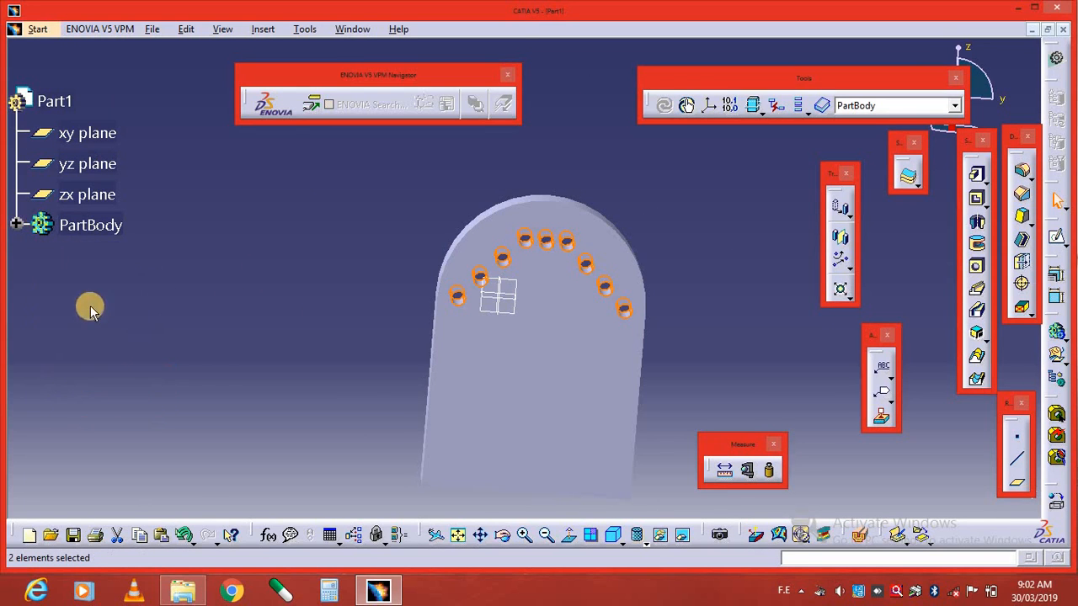
pyautogui.click(752, 249)
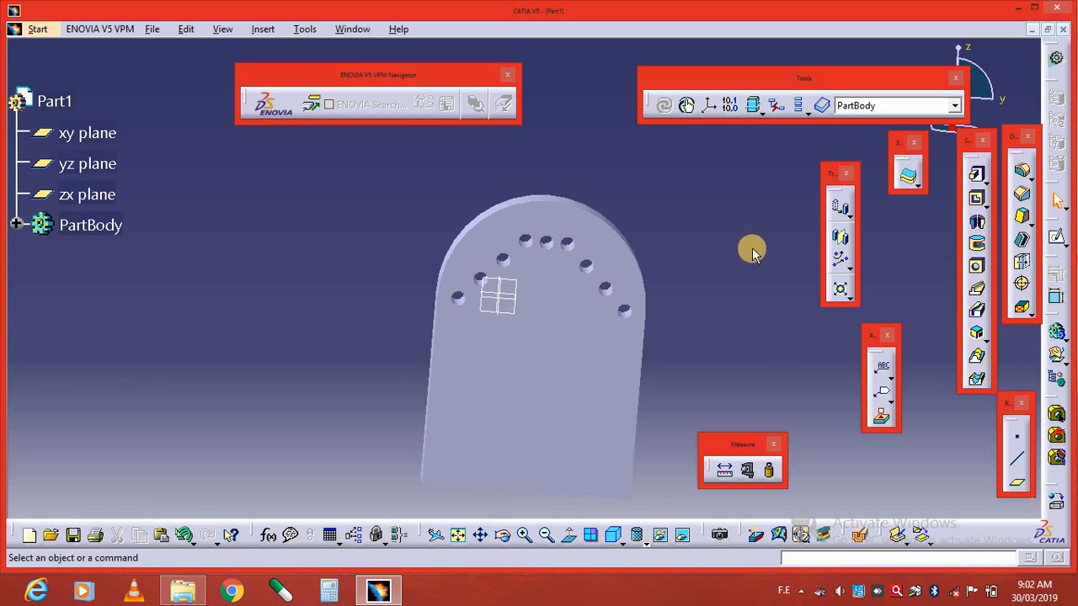
# - Scale the part body with the xy plane as reference and a ratio of 2
pyautogui.click(840, 290)
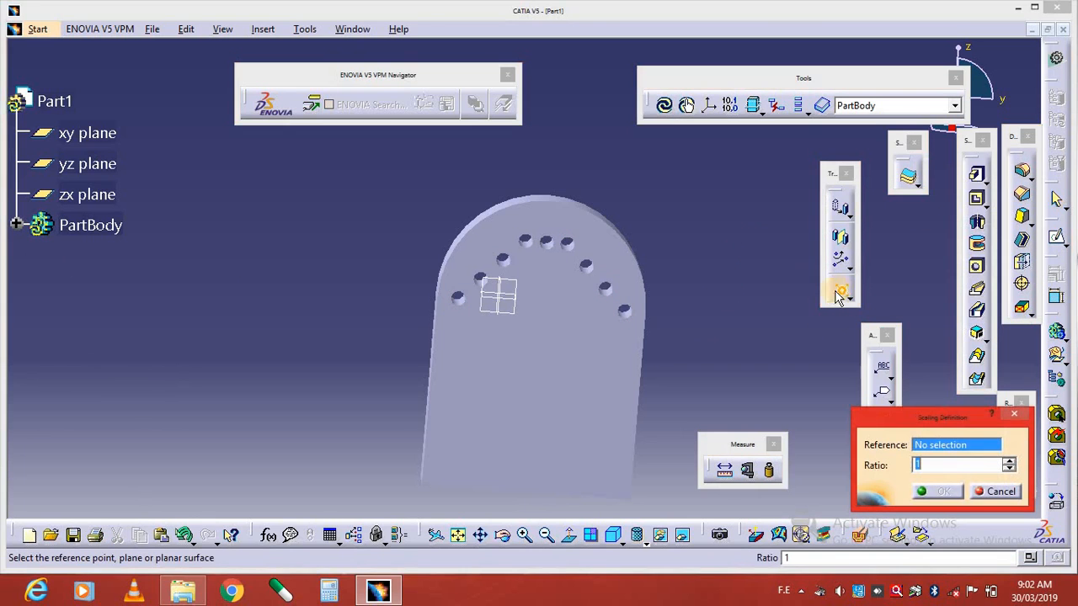
pyautogui.click(99, 140)
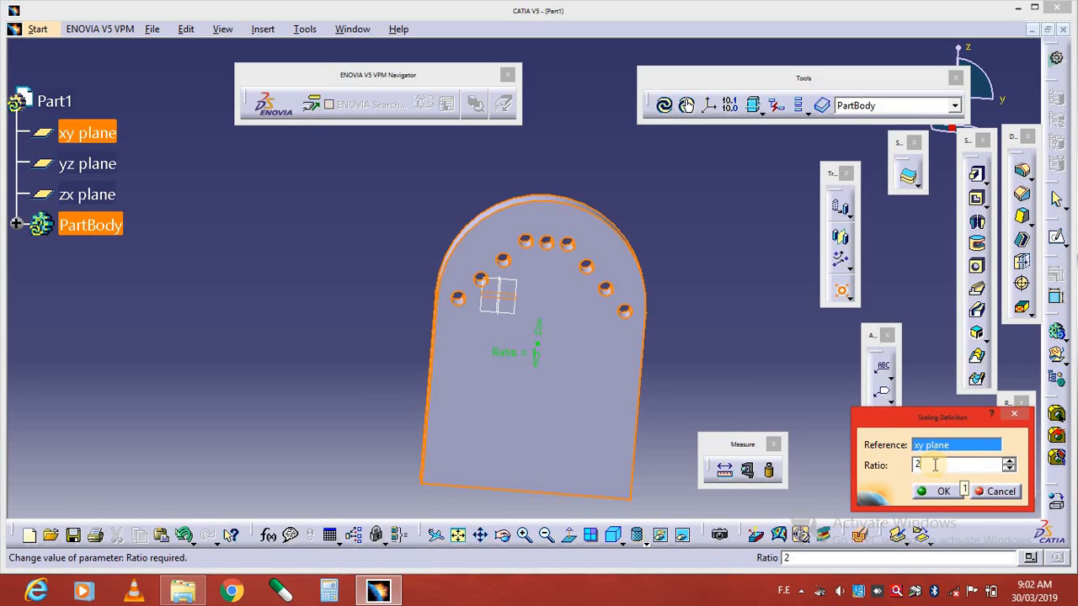
pyautogui.press('Return')
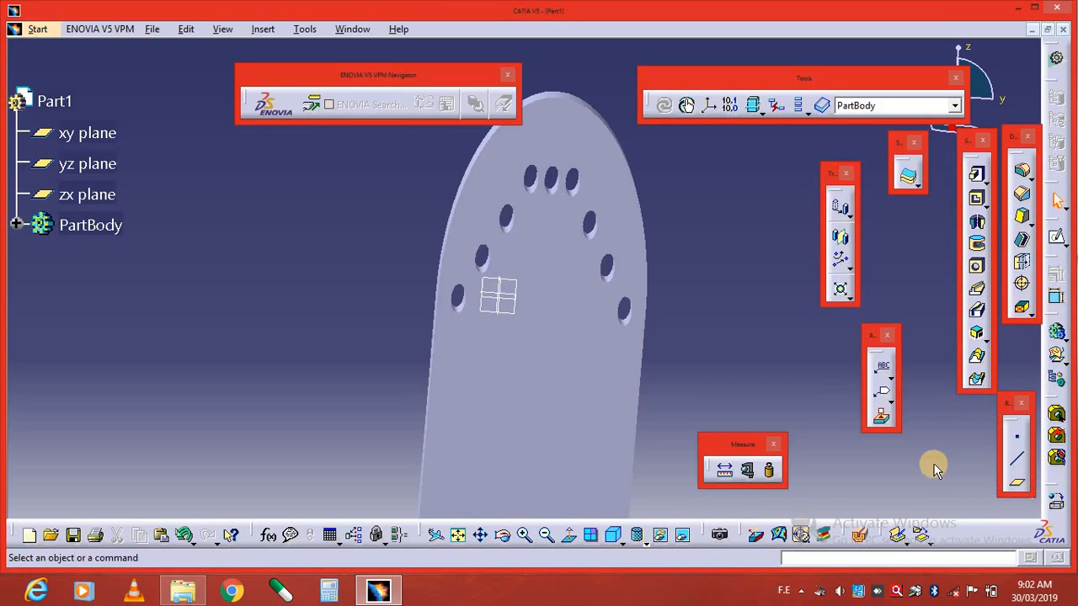
pyautogui.click(554, 498)
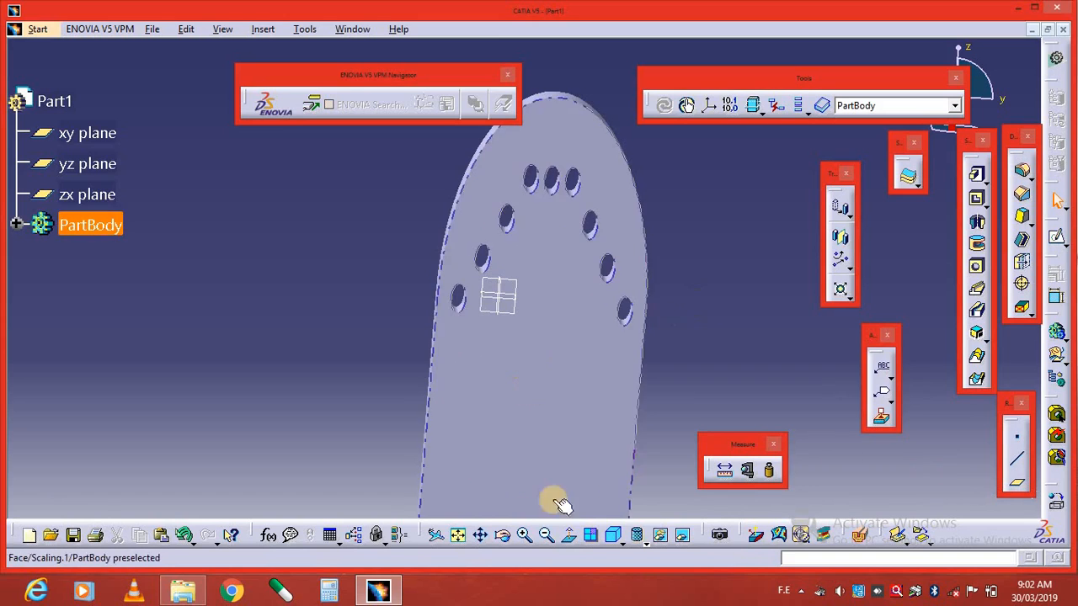
pyautogui.click(454, 535)
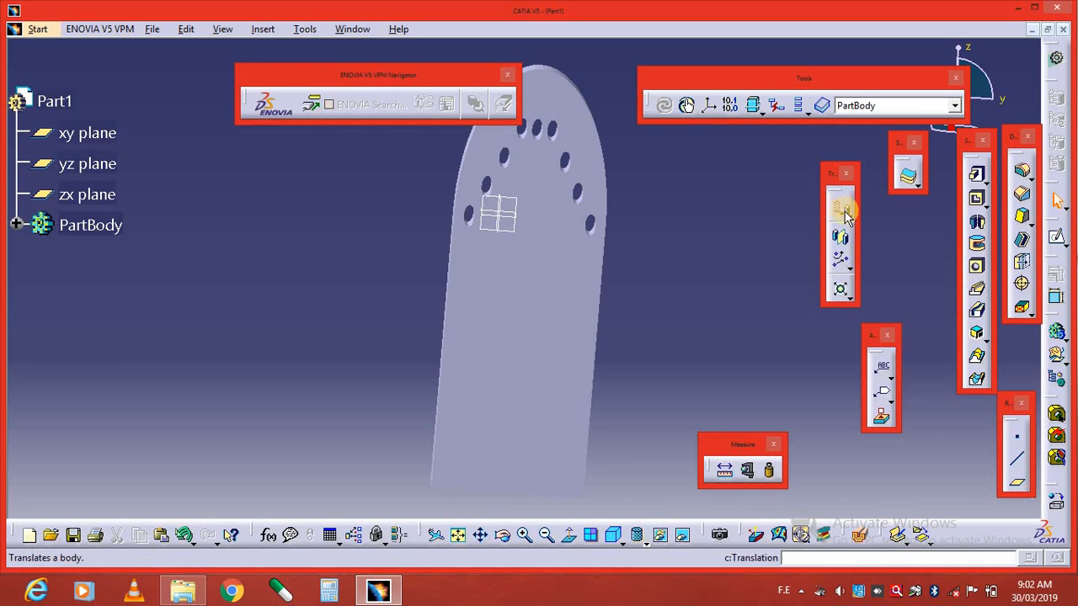
# - Scale the part body with the yz plane as reference and a ratio of 2
pyautogui.click(841, 289)
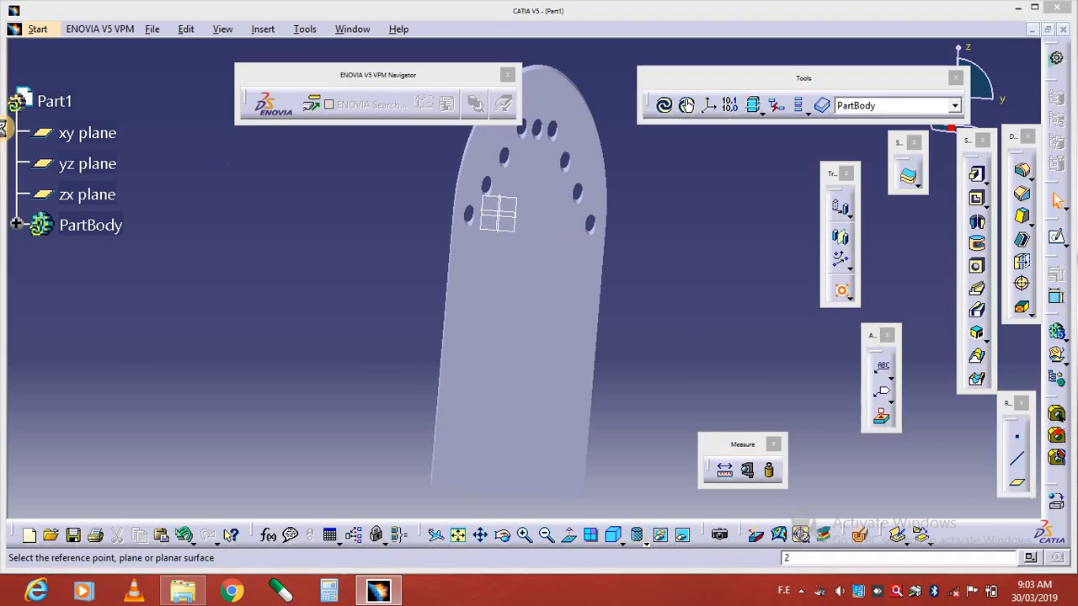
pyautogui.click(101, 166)
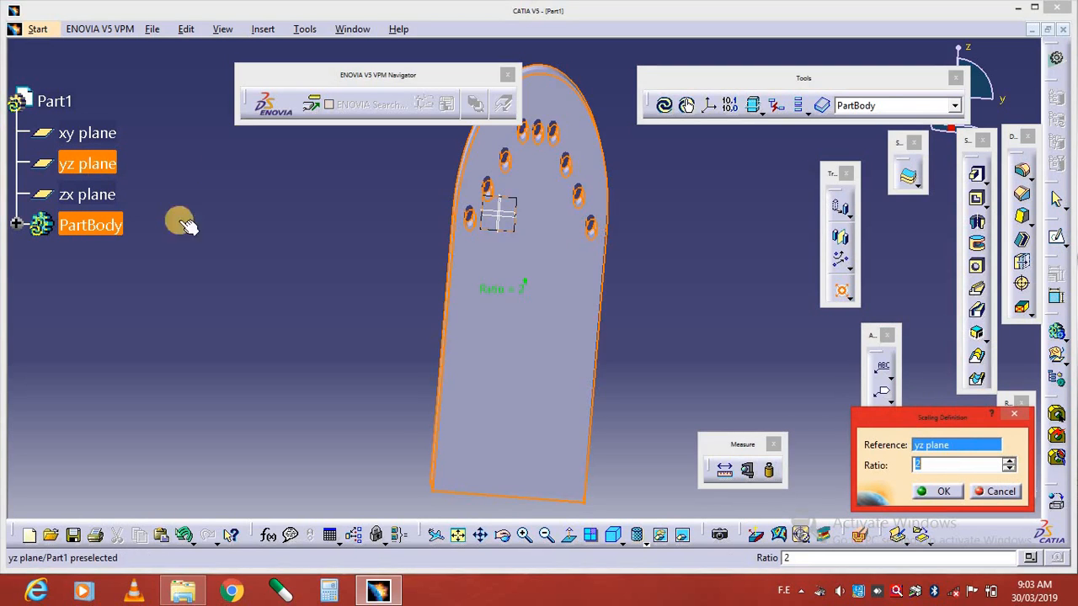
pyautogui.scroll(-1, 458, 325)
pyautogui.moveTo(458, 325); pyautogui.dragTo(704, 352, button='middle')
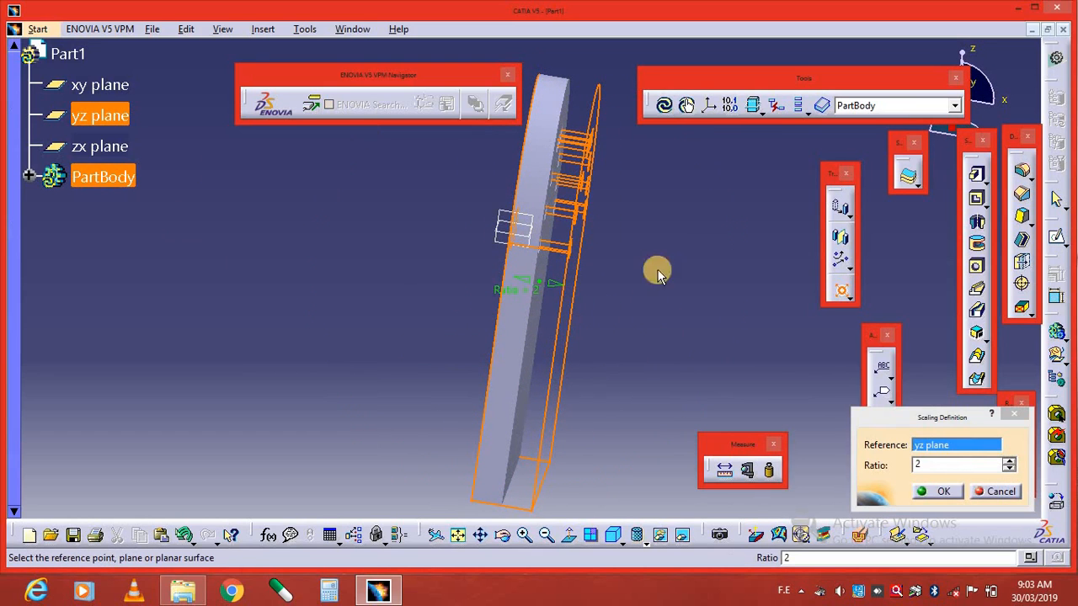
pyautogui.click(942, 492)
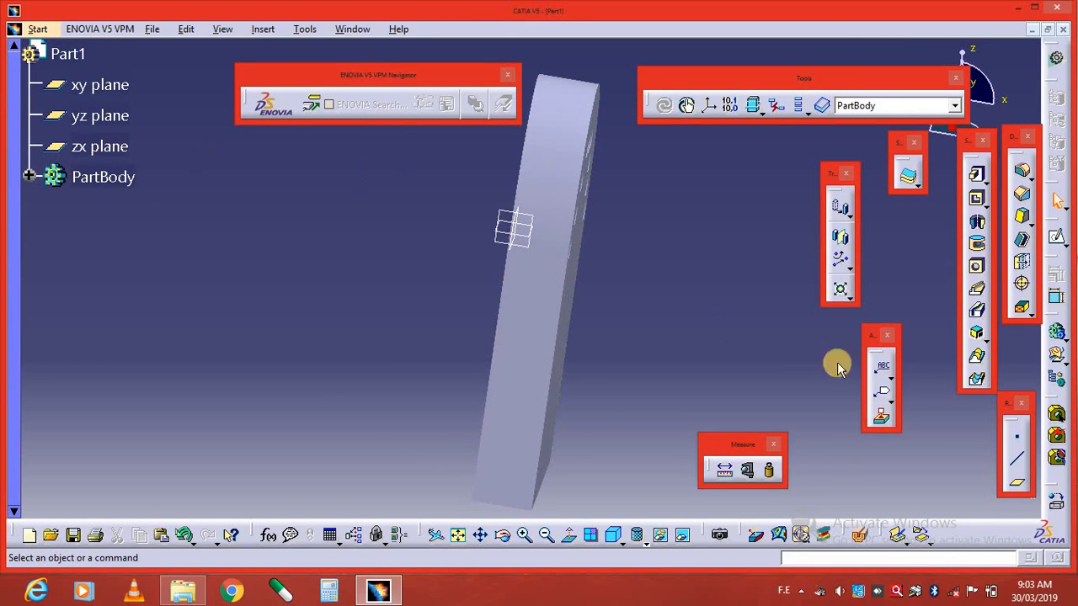
# - Scale the part body with the zx plane as reference and a ratio of 2, and check the plate from the front
pyautogui.click(842, 291)
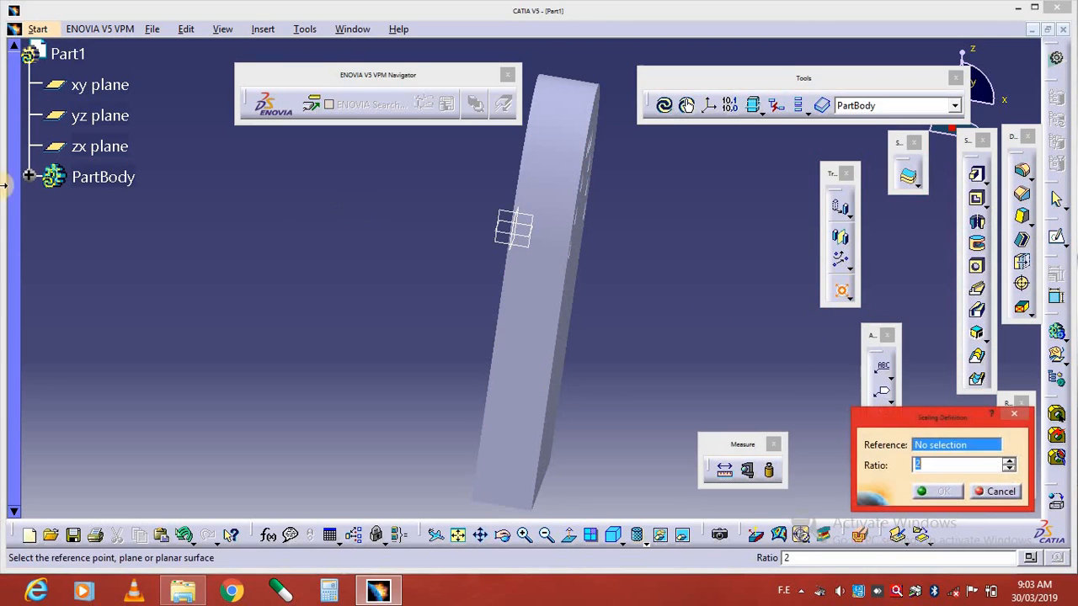
pyautogui.click(99, 148)
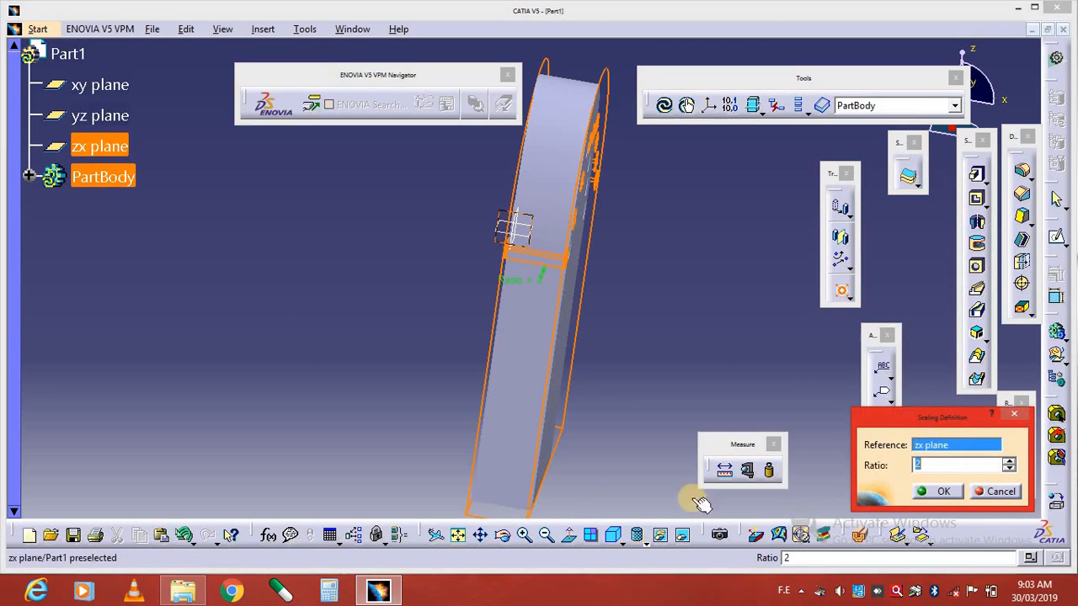
pyautogui.click(937, 492)
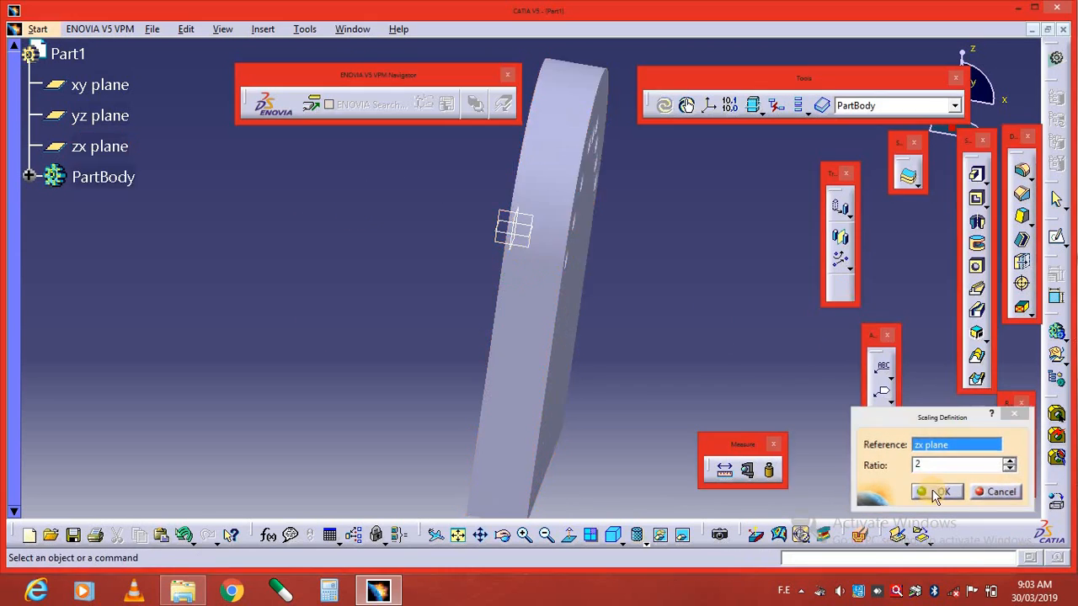
pyautogui.moveTo(590, 328); pyautogui.dragTo(379, 186, button='middle')
pyautogui.moveTo(601, 282); pyautogui.dragTo(506, 279, button='middle')
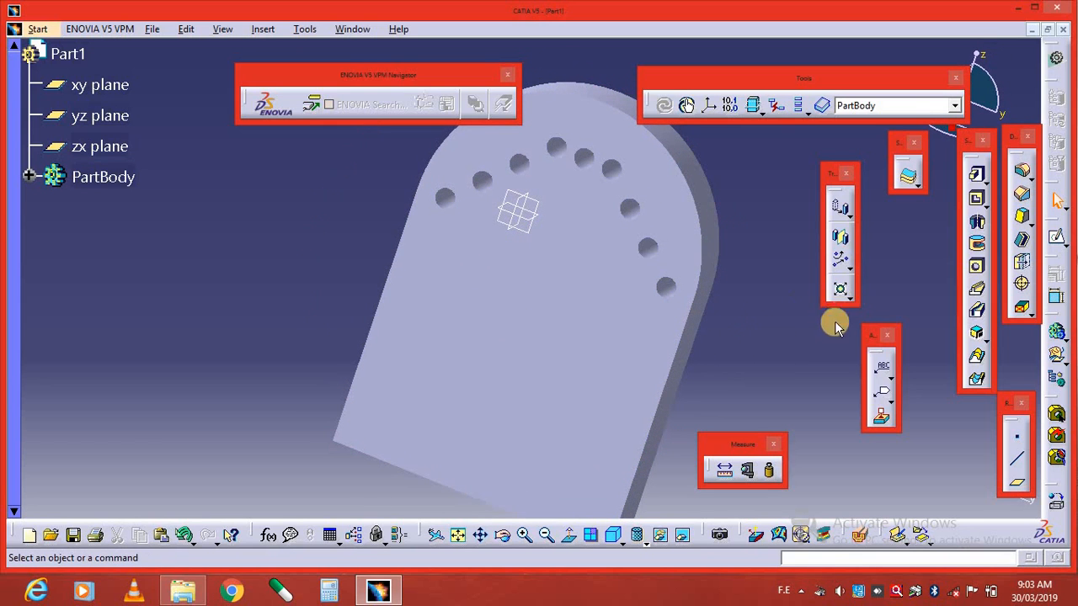